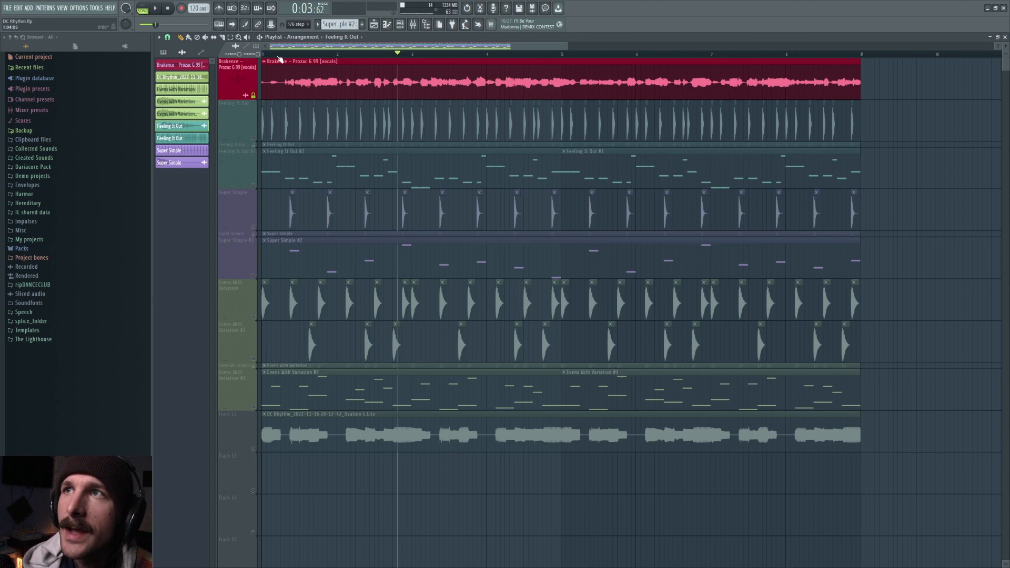
- Play the vocal track on its own to hear its rhythm
key(space)
key(space)
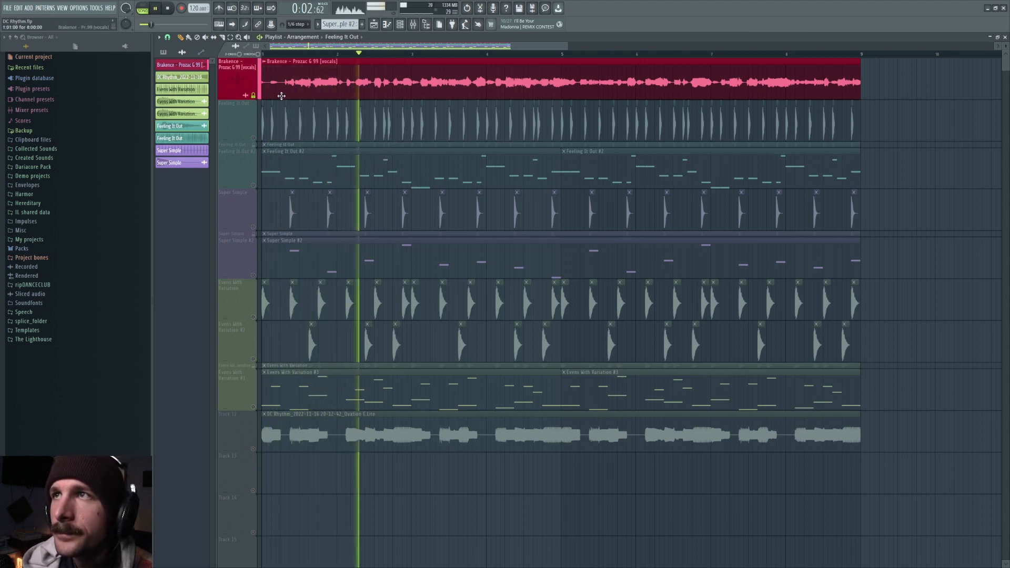
key(space)
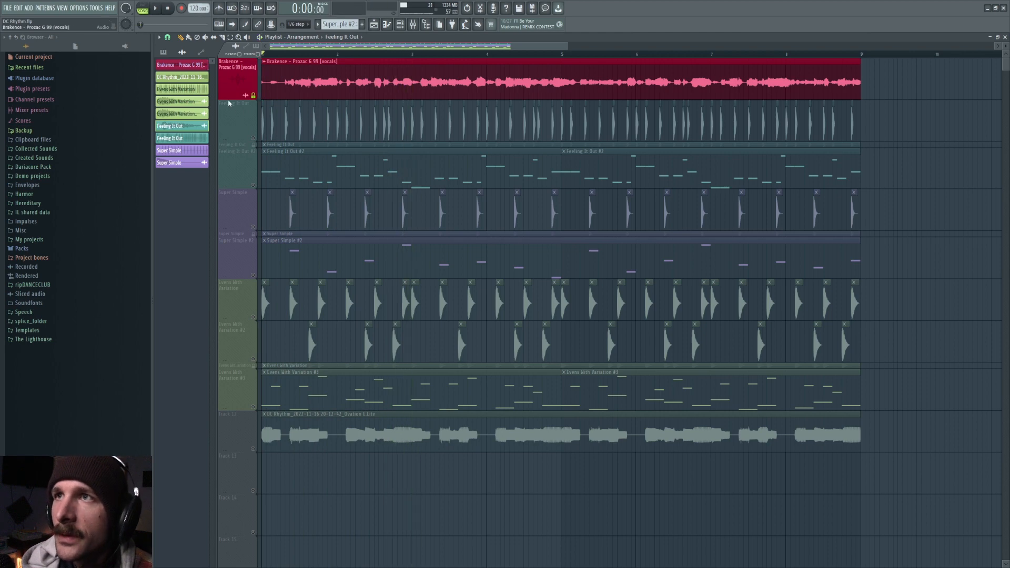
- Unmute the Feeling It Out rhythm track and fill its first bar with evenly spaced clips that follow the vocal
click(255, 138)
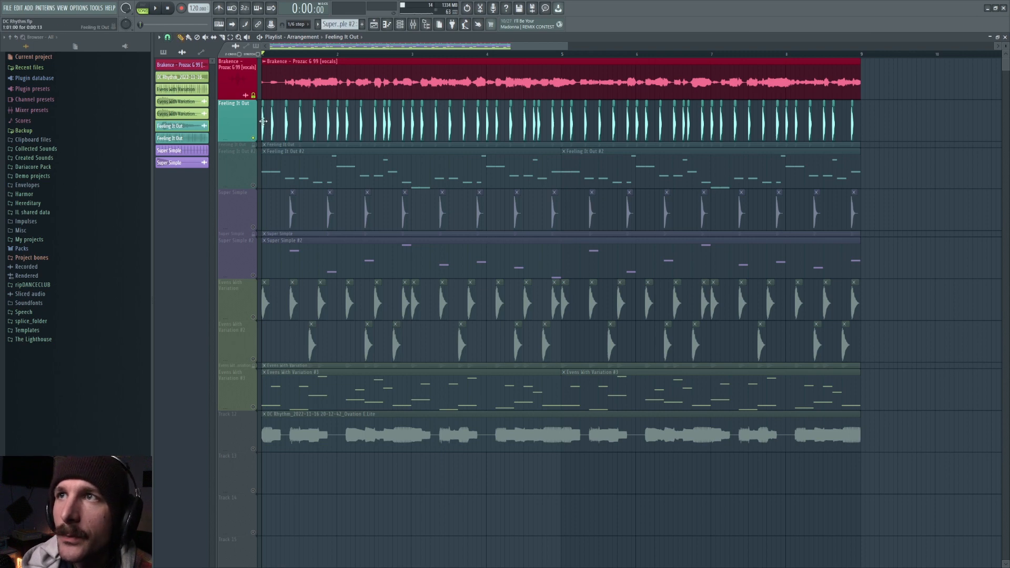
scroll(273, 50, up, 2)
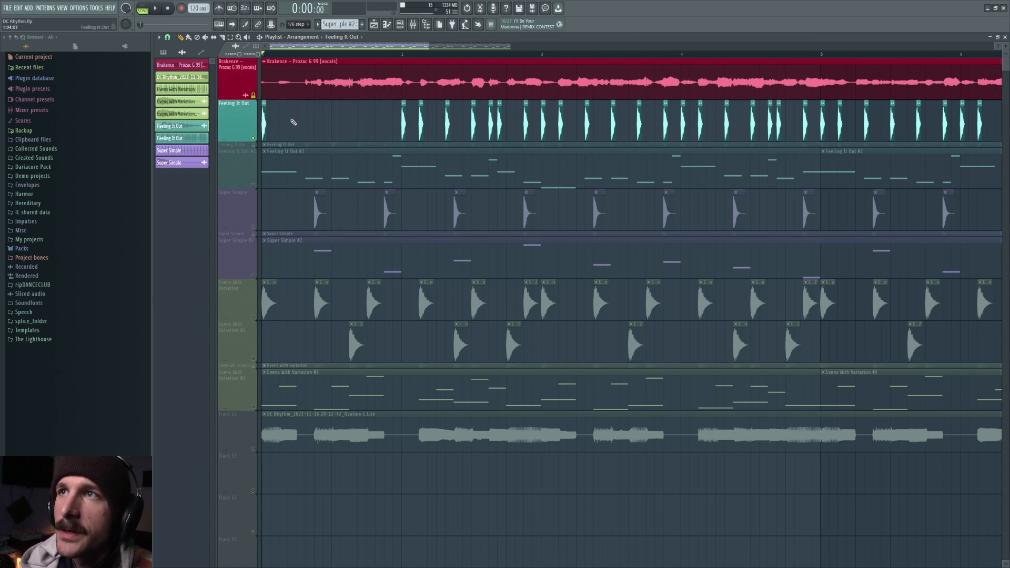
key(space)
click(308, 121)
click(338, 122)
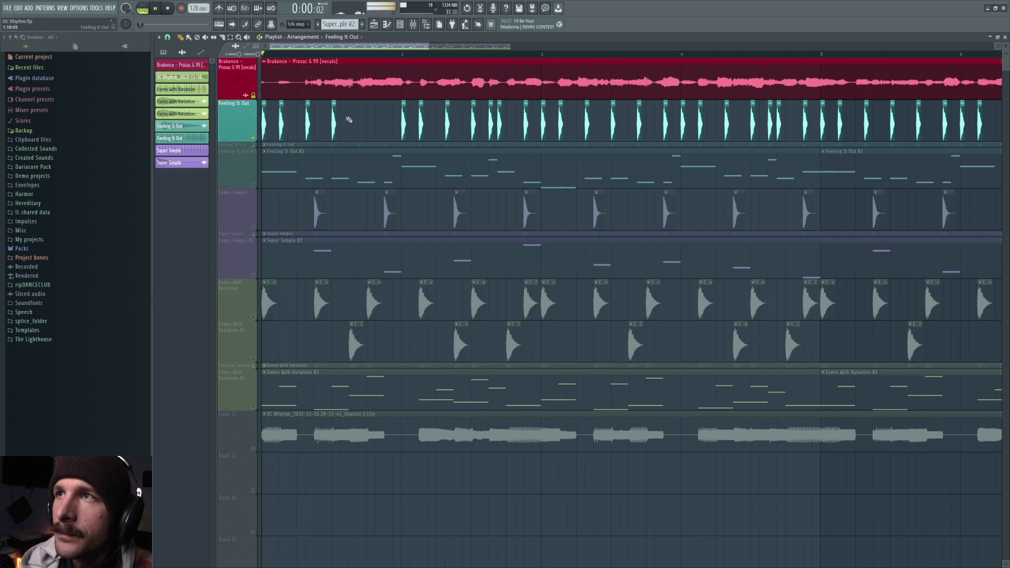
click(363, 122)
click(377, 123)
key(space)
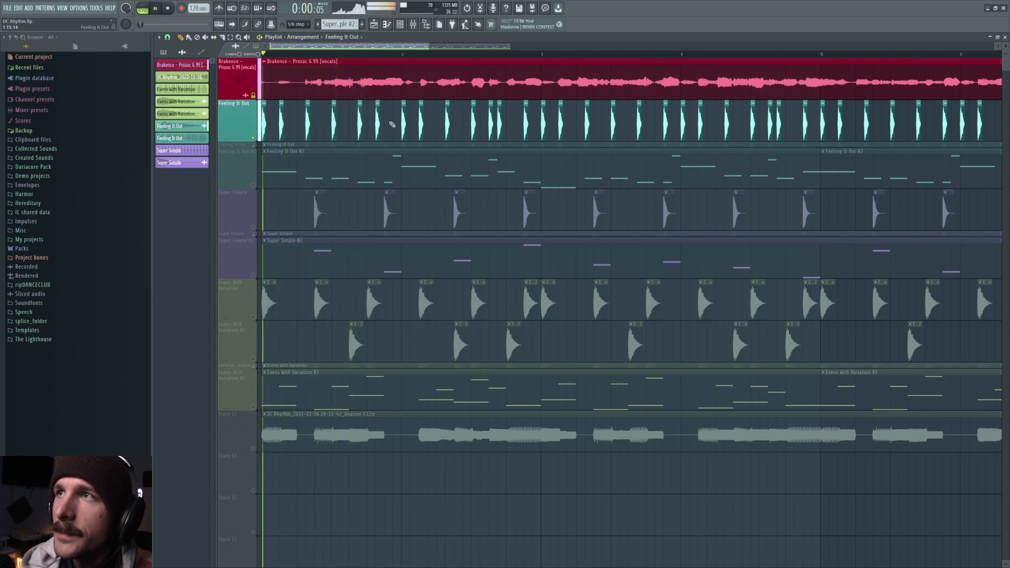
key(space)
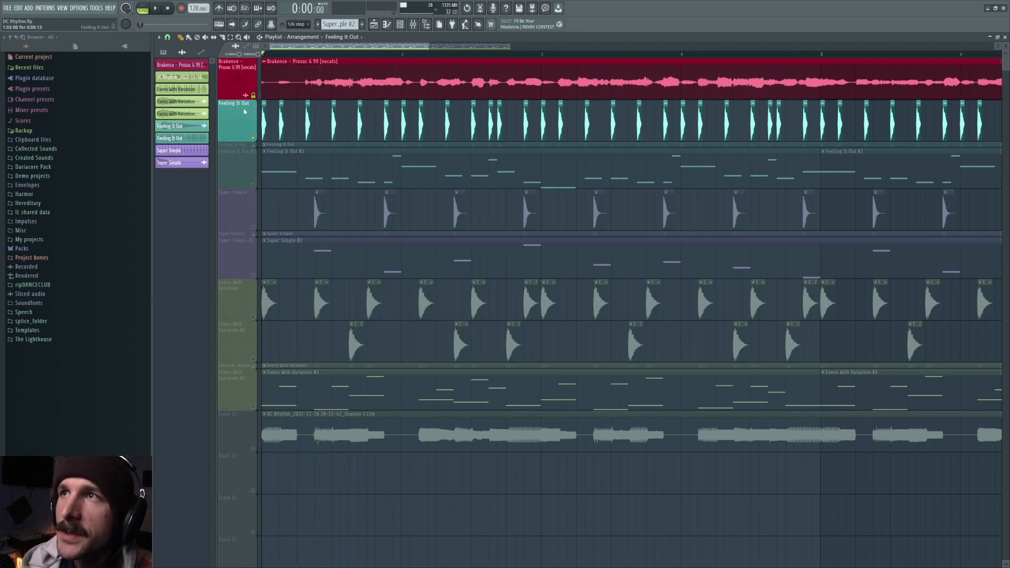
- Replace the Feeling It Out clips in the second bar with a copy of the six clips from the first bar
drag(395, 103, 249, 130)
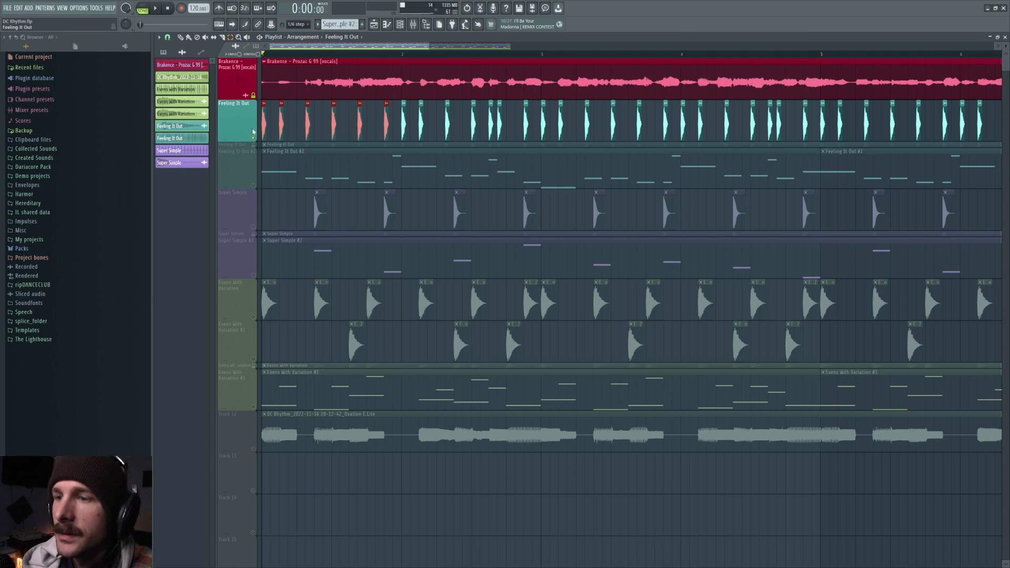
scroll(309, 58, down, 4)
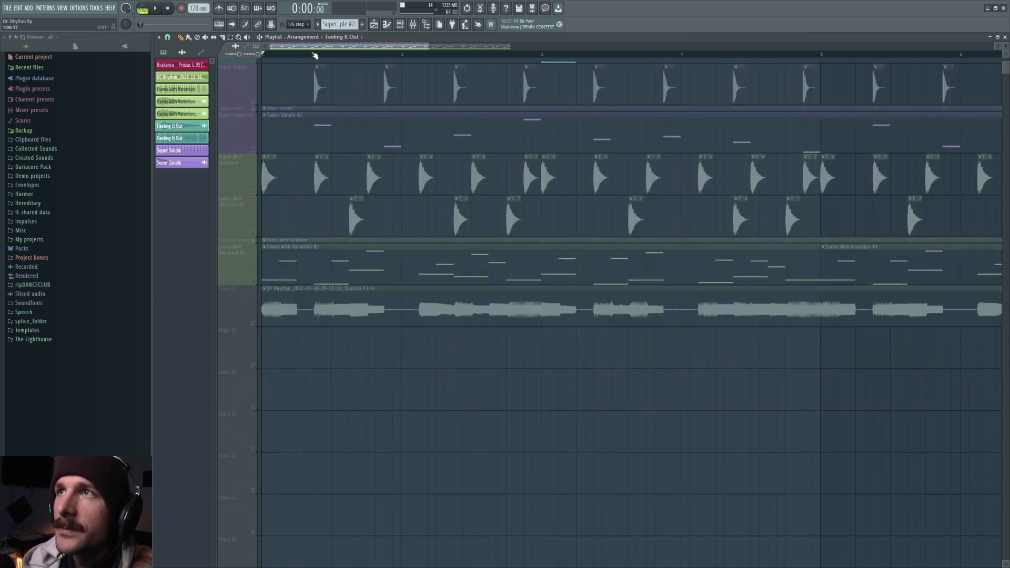
drag(332, 49, 351, 48)
right_click(296, 117)
right_click(307, 118)
right_click(324, 119)
right_click(342, 120)
right_click(353, 121)
right_click(358, 121)
right_click(377, 112)
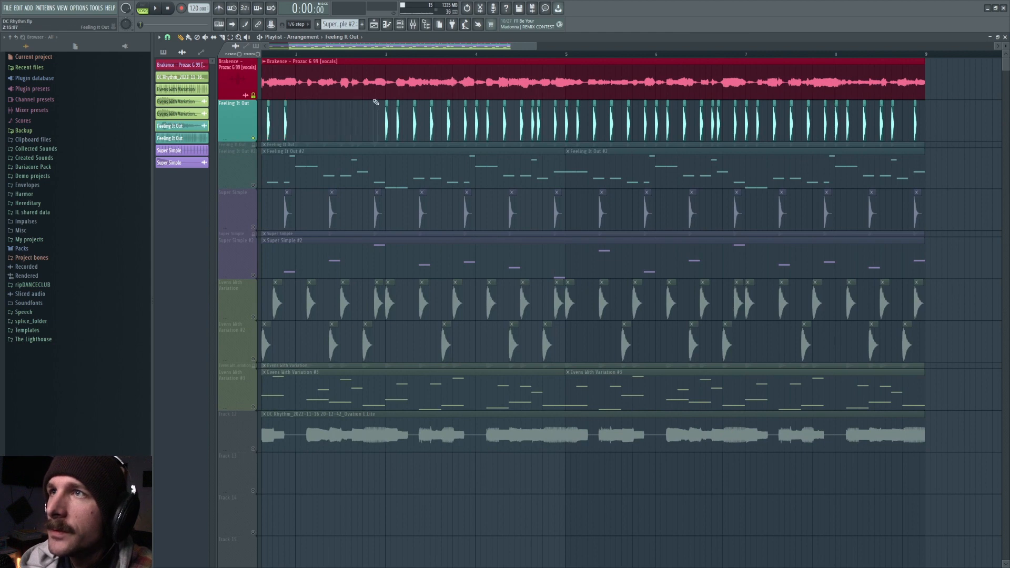
key(ctrl+z)
- Play the Feeling It Out rhythm with the vocal from the second bar
click(298, 56)
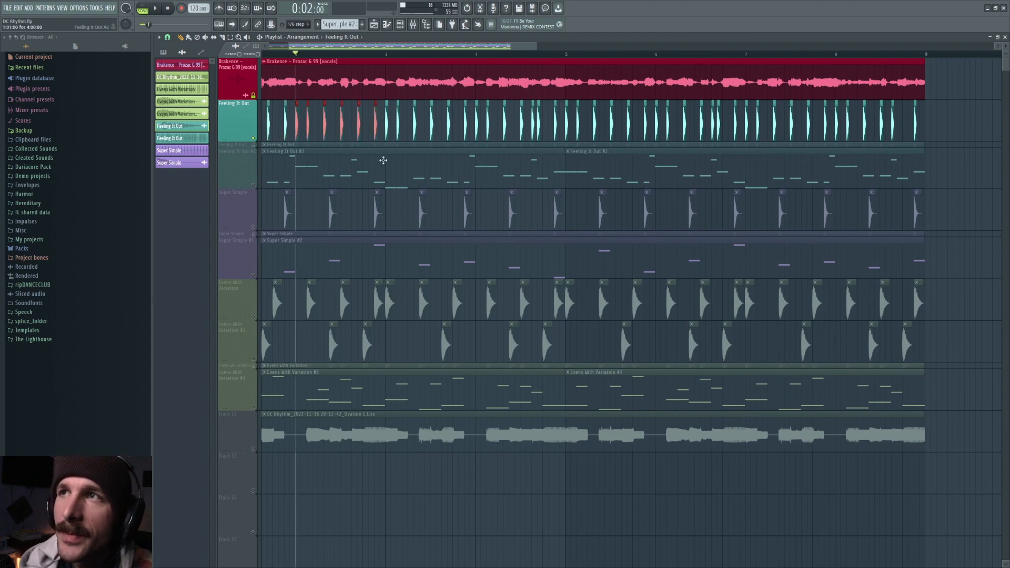
key(space)
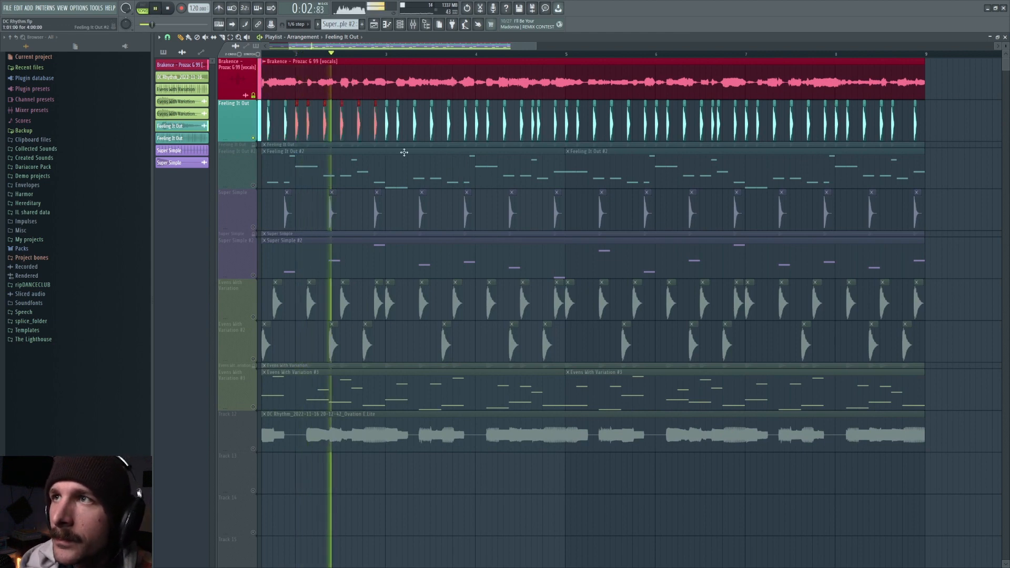
drag(340, 48, 337, 48)
key(space)
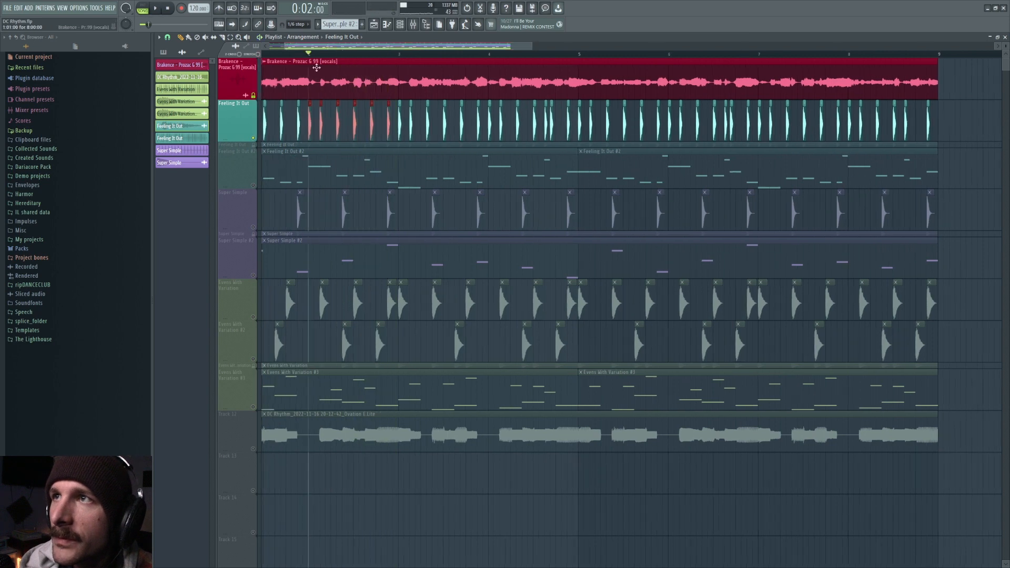
- Add an extra Feeling It Out clip in the second half of bar 2 and audition it with the vocal
click(366, 123)
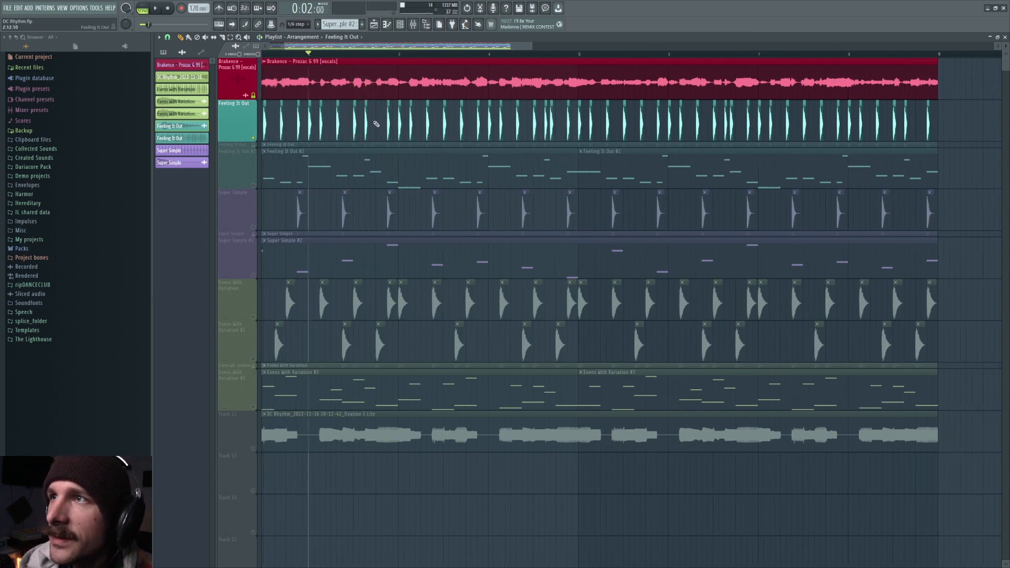
key(space)
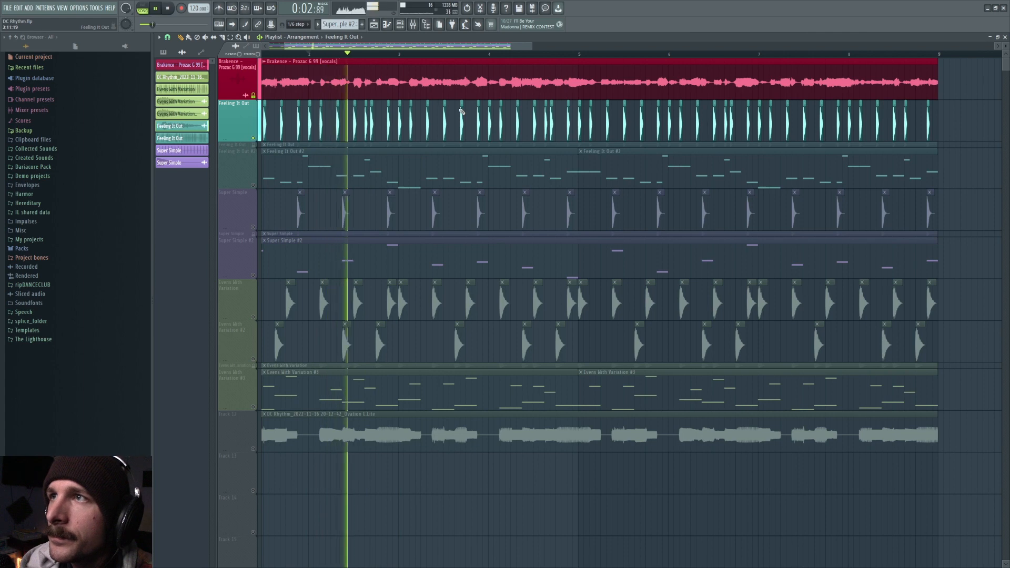
key(space)
scroll(379, 58, down, 4)
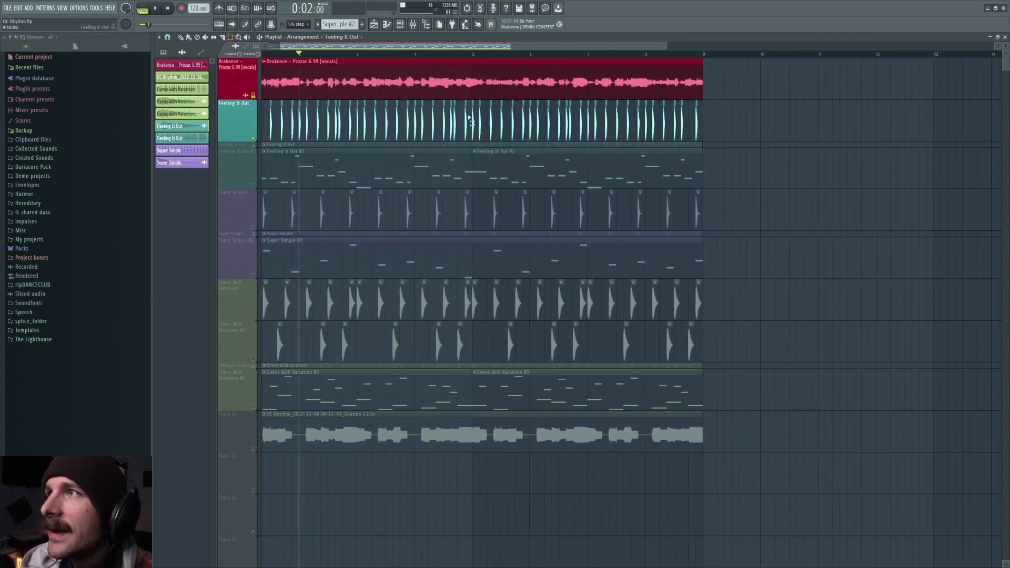
drag(475, 120, 747, 138)
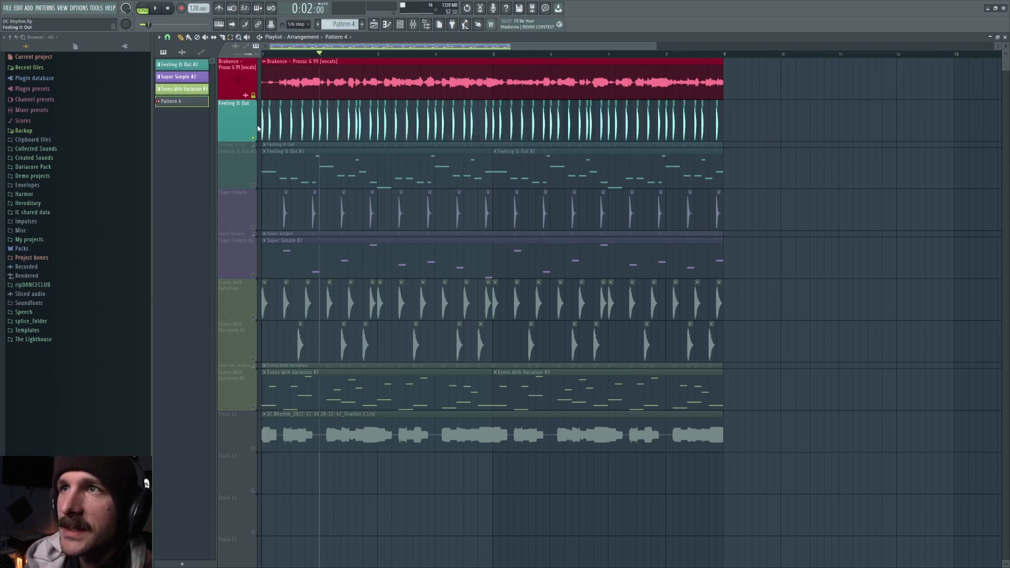
- Isolate the Feeling It Out rhythm track, muting the vocal and all the other playlist tracks
ctrl+click(253, 139)
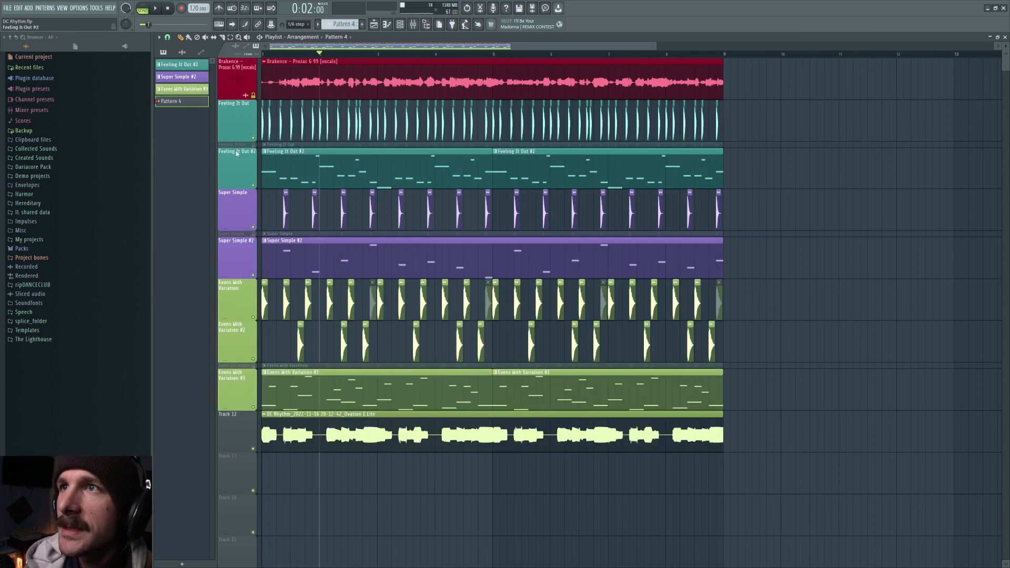
ctrl+click(253, 138)
click(256, 98)
- Show the mixer's disk recording options for the Master track
click(410, 25)
click(223, 183)
click(200, 124)
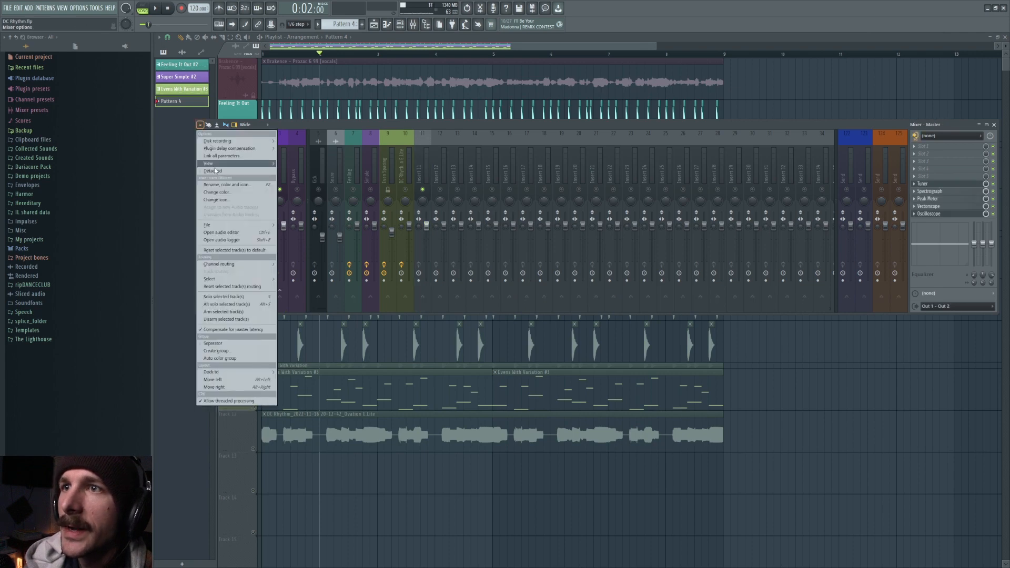
mouse_move(236, 141)
click(308, 142)
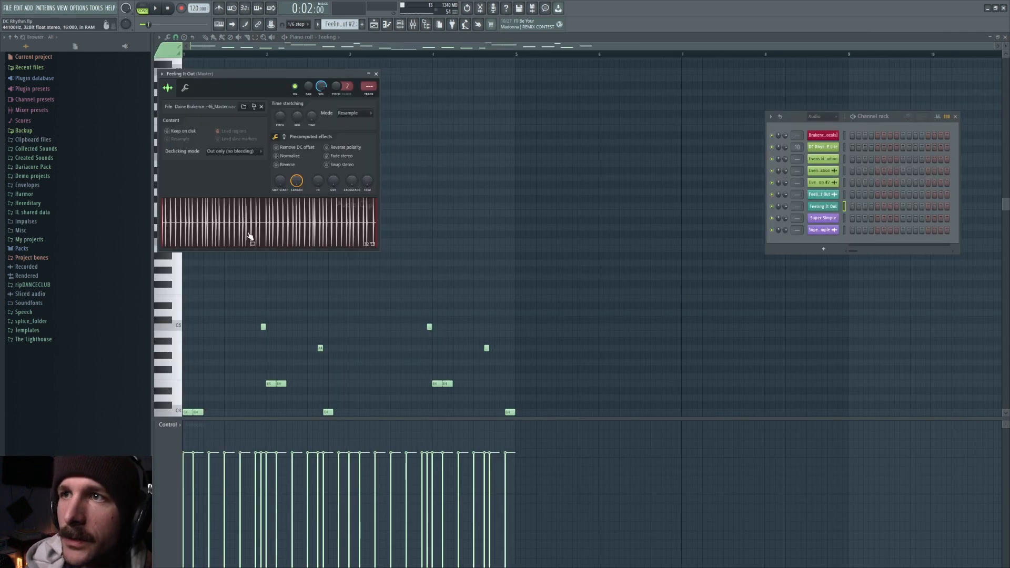
- Show the recorded Feeling It Out rhythm's waveform behind the notes in the piano roll as a timing guide
drag(251, 237, 224, 268)
scroll(344, 45, up, 6)
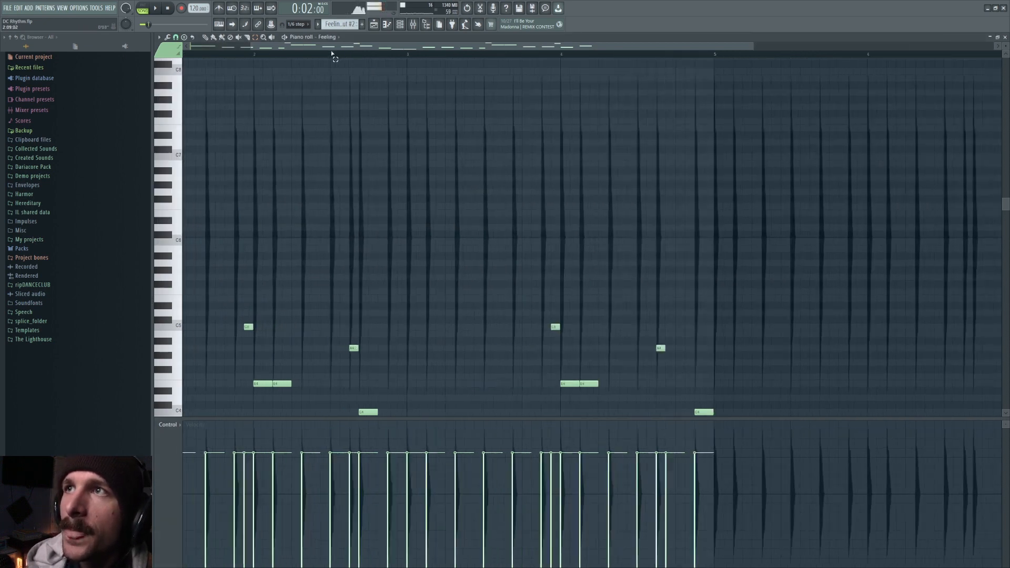
click(168, 9)
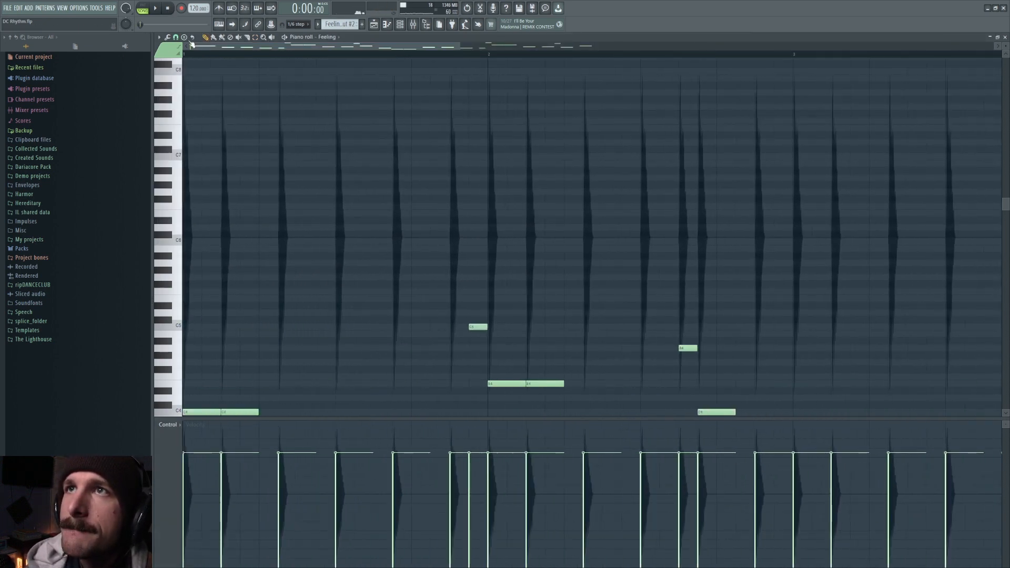
- Play the Feeling It Out melody from the start and examine how its notes line up with the background waveform
scroll(248, 194, down, 5)
scroll(212, 223, down, 4)
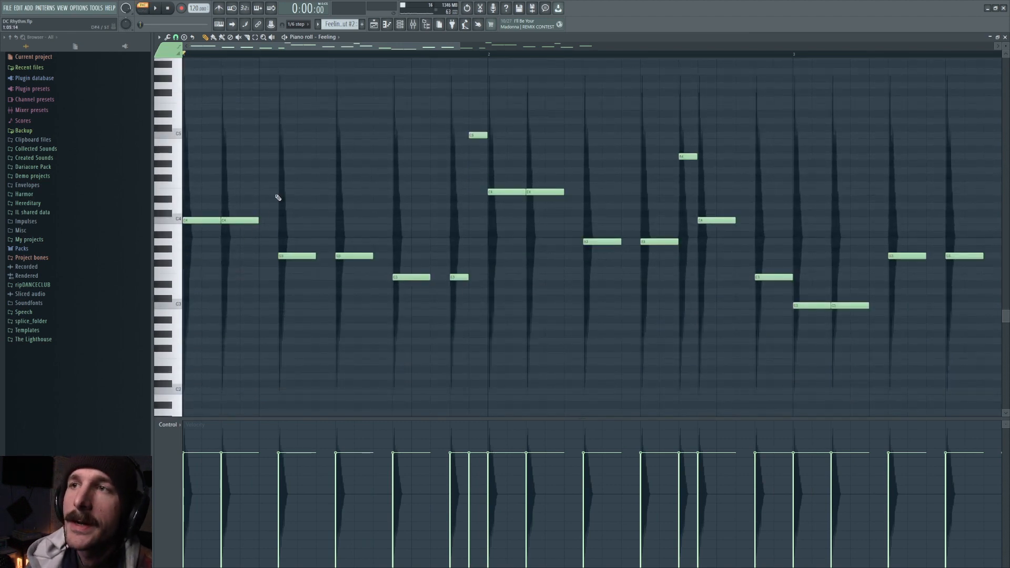
key(space)
scroll(313, 57, down, 4)
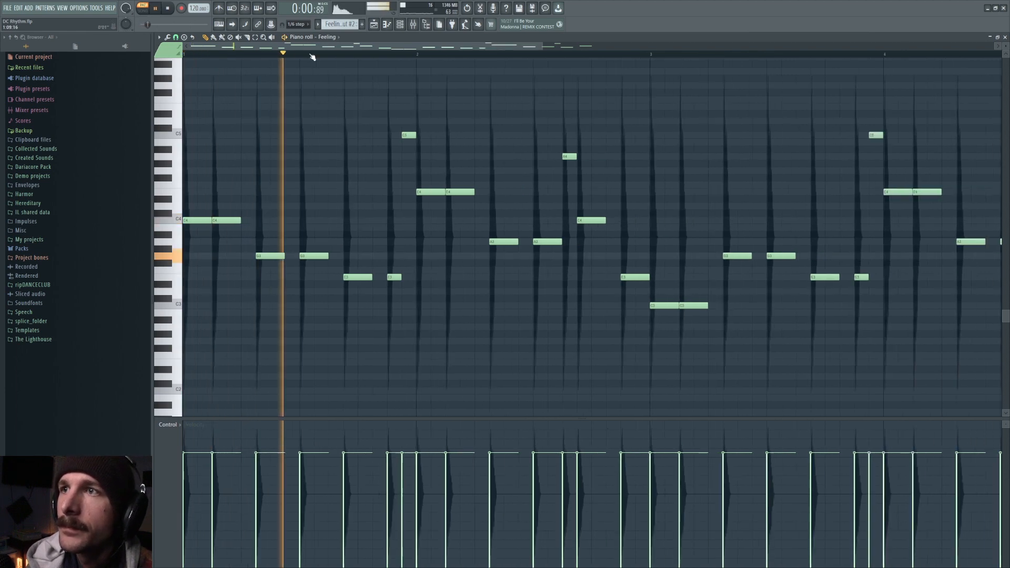
key(space)
scroll(312, 57, up, 5)
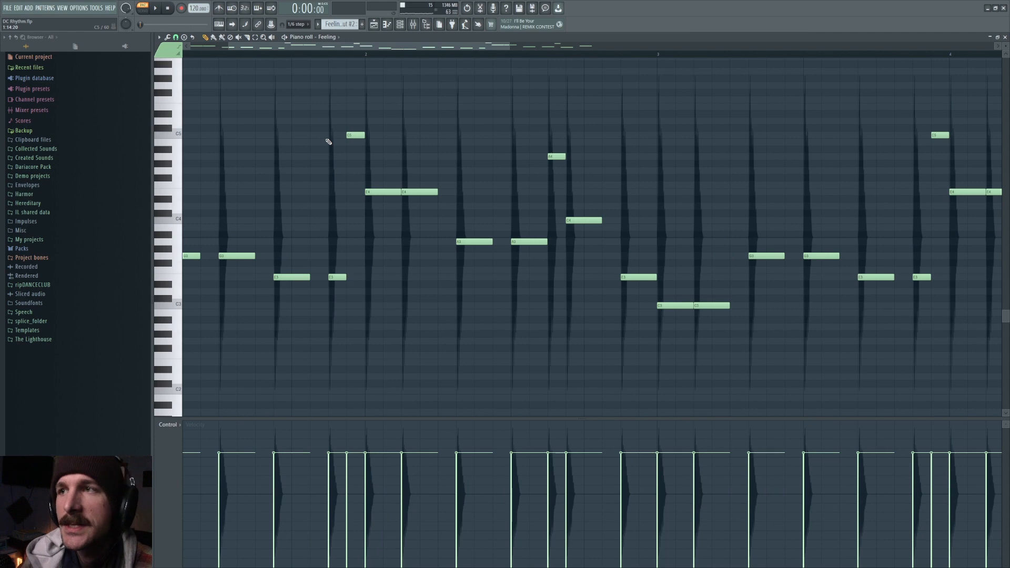
scroll(402, 57, down, 4)
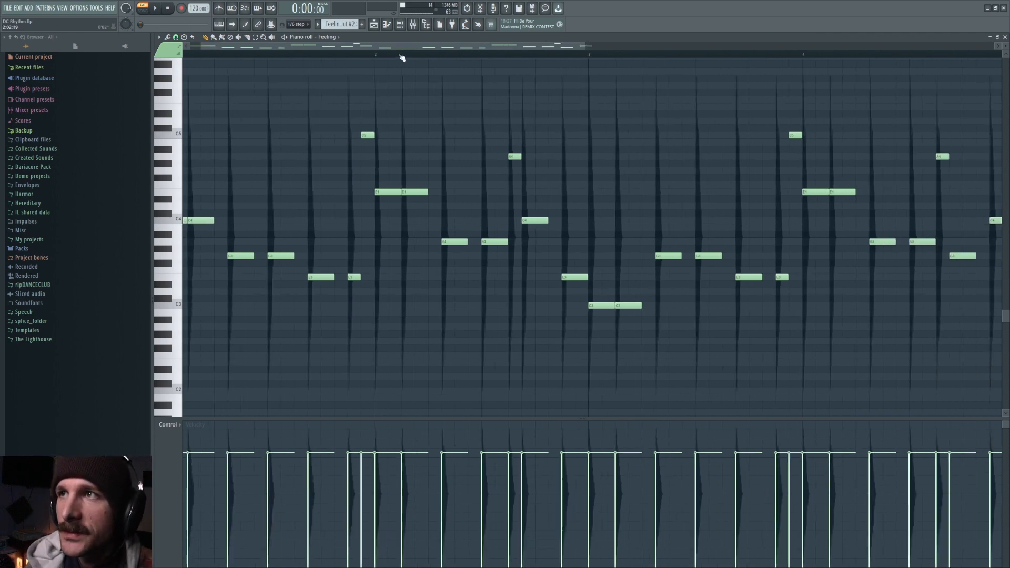
scroll(402, 56, up, 6)
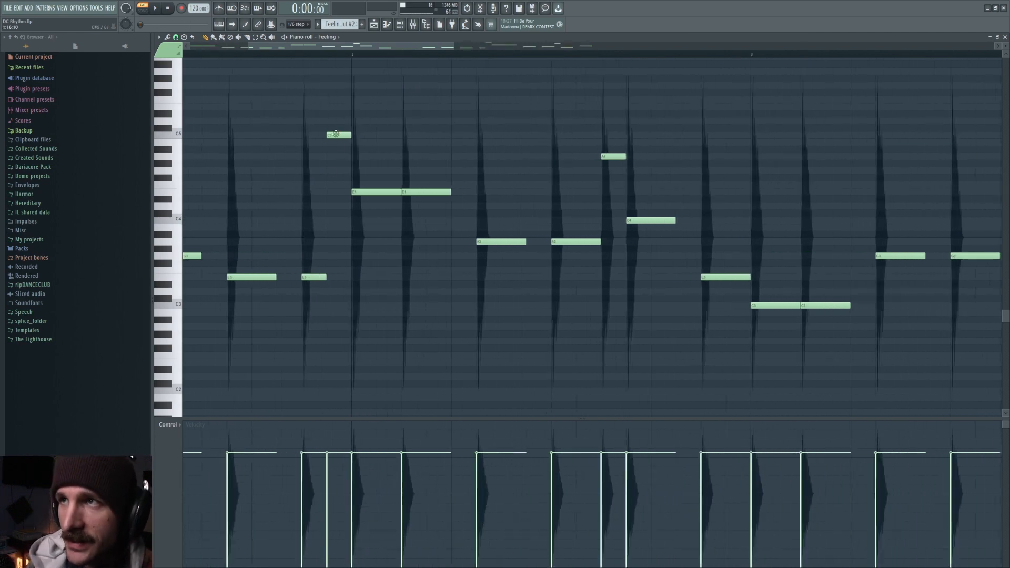
scroll(362, 50, down, 4)
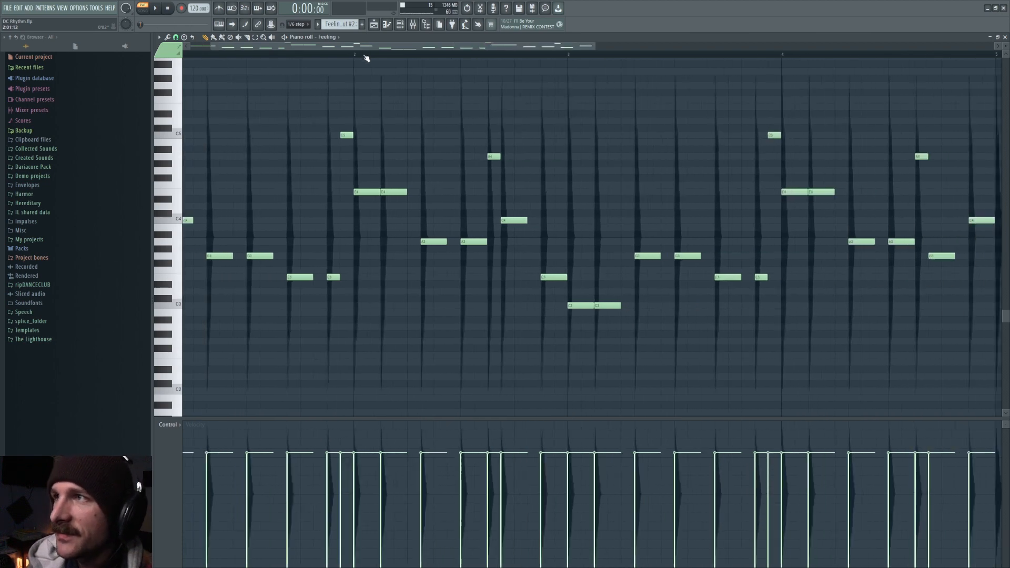
- Play the Feeling It Out melody from bar 3 and compare its notes with the waveform
scroll(461, 53, right, 2)
scroll(488, 55, up, 3)
click(491, 53)
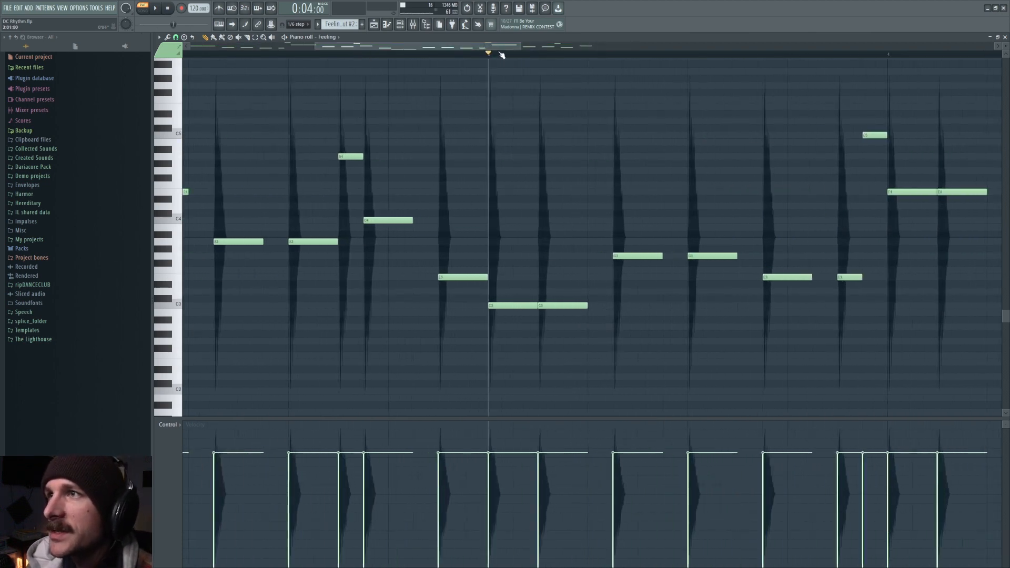
scroll(487, 57, down, 3)
scroll(484, 53, right, 2)
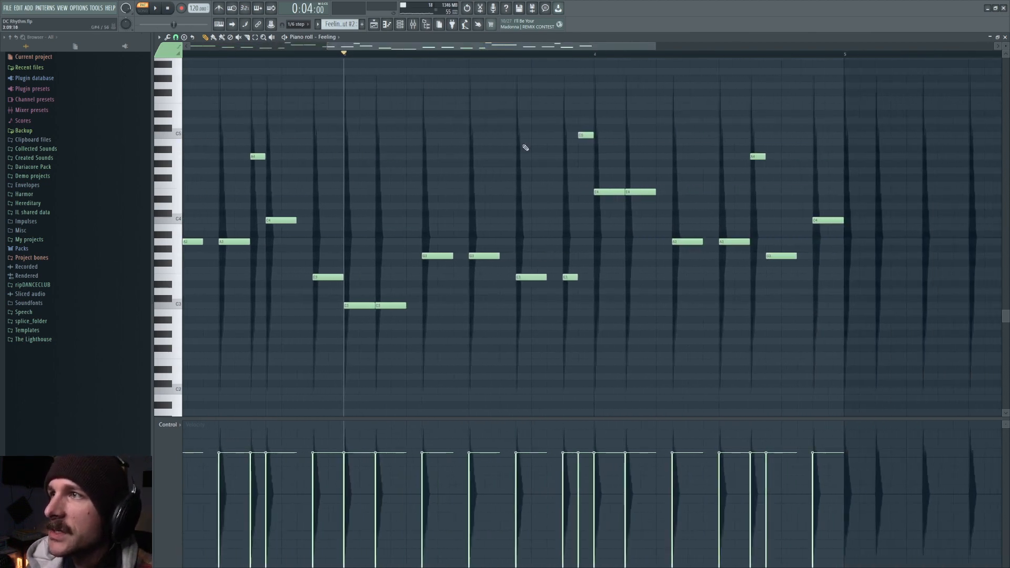
key(space)
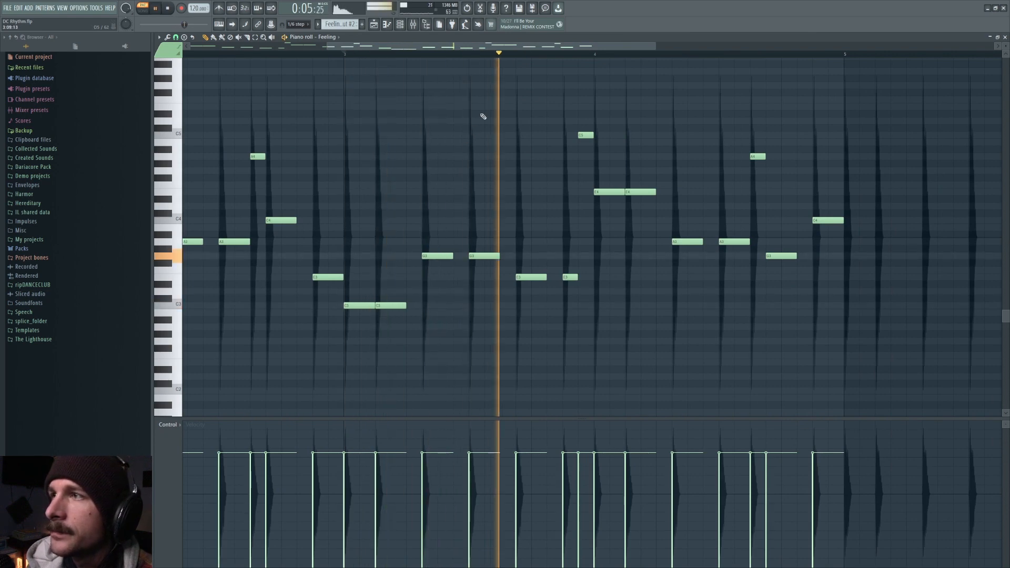
key(space)
scroll(495, 58, down, 4)
- In the playlist, unmute the vocal and switch from the Feeling It Out rhythm track to the Feeling It Out #2 melody track
click(375, 25)
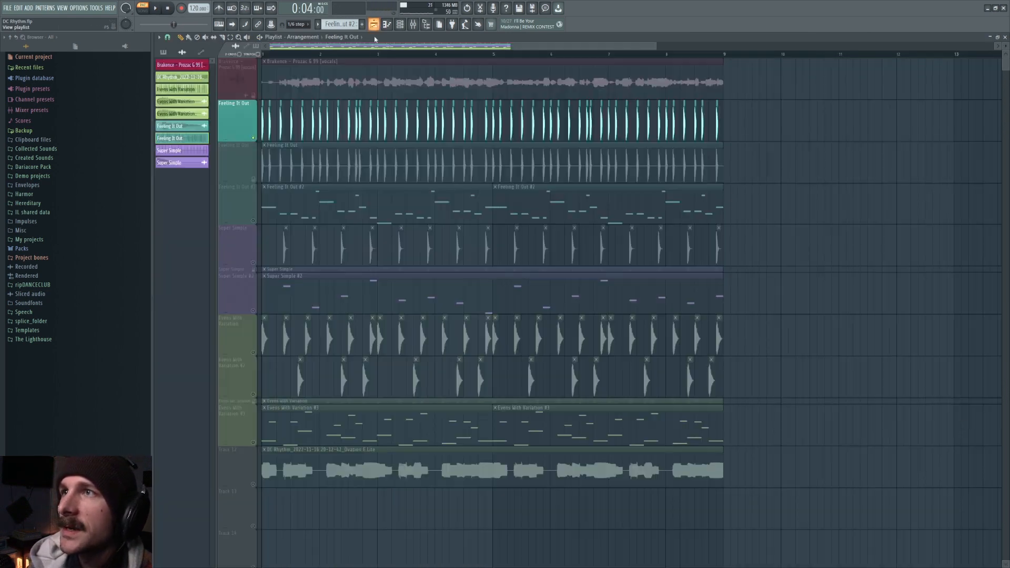
click(255, 82)
click(253, 140)
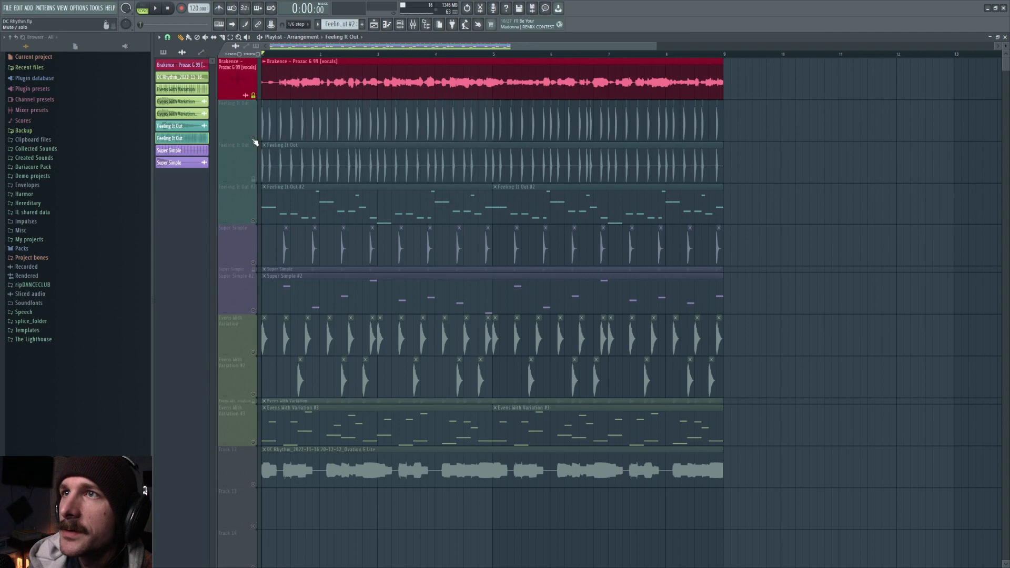
click(254, 223)
- Play the Feeling It Out #2 melody with the vocal and open its pattern in the piano roll
key(space)
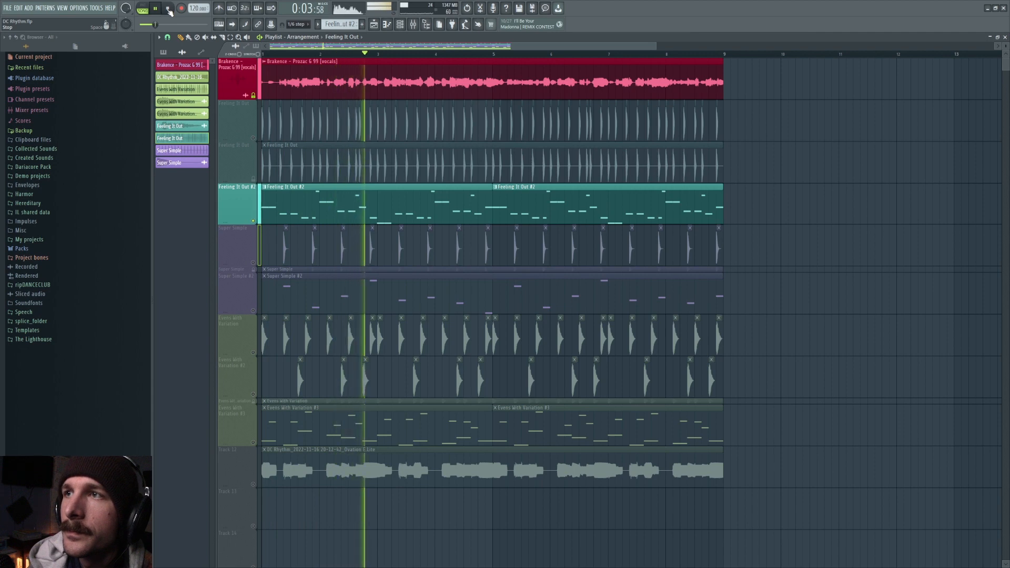
click(168, 8)
double_click(360, 211)
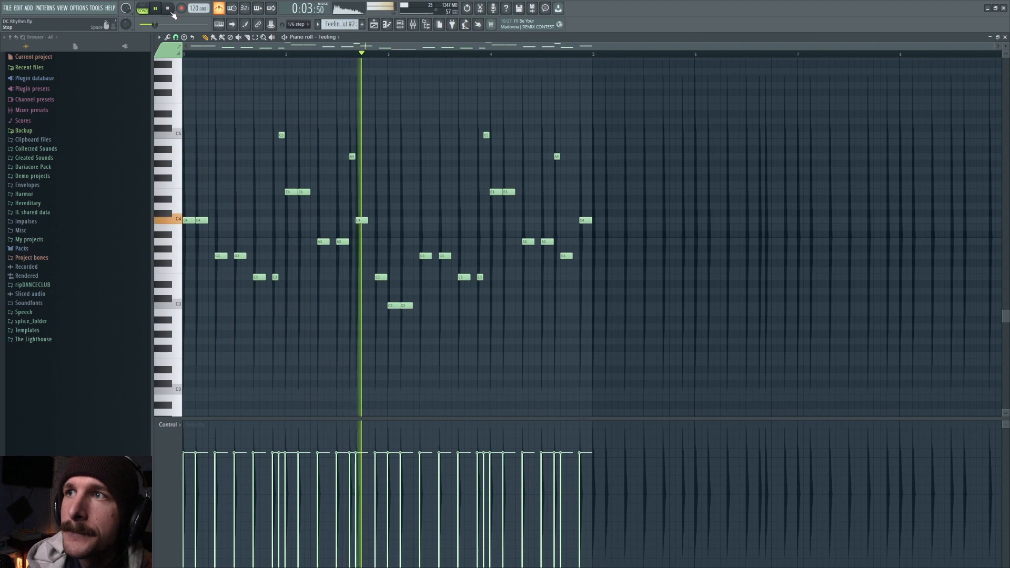
- Stop playback and examine how the Feeling It Out #2 notes line up with the background waveform
click(171, 10)
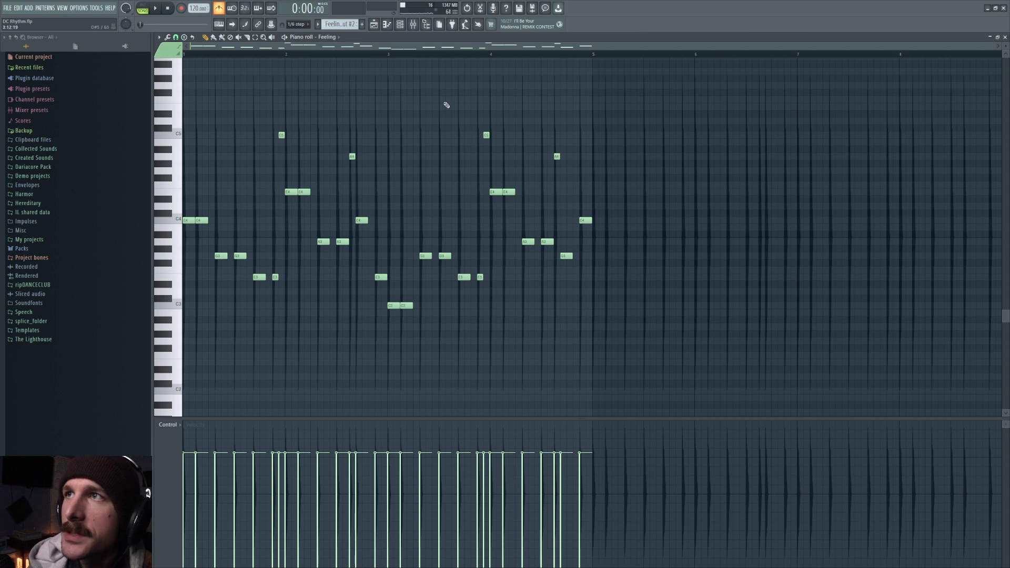
scroll(265, 55, up, 5)
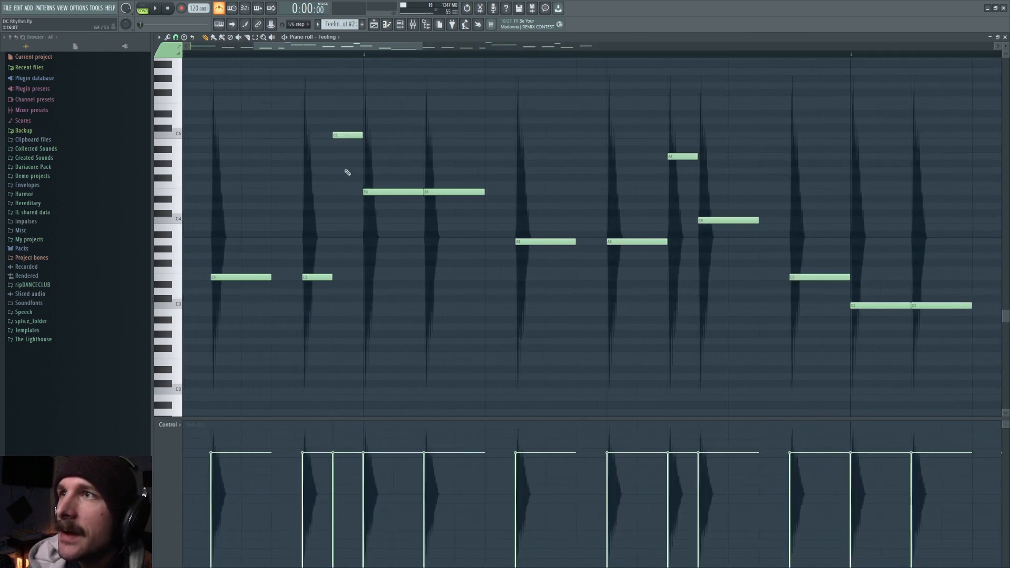
scroll(375, 57, down, 6)
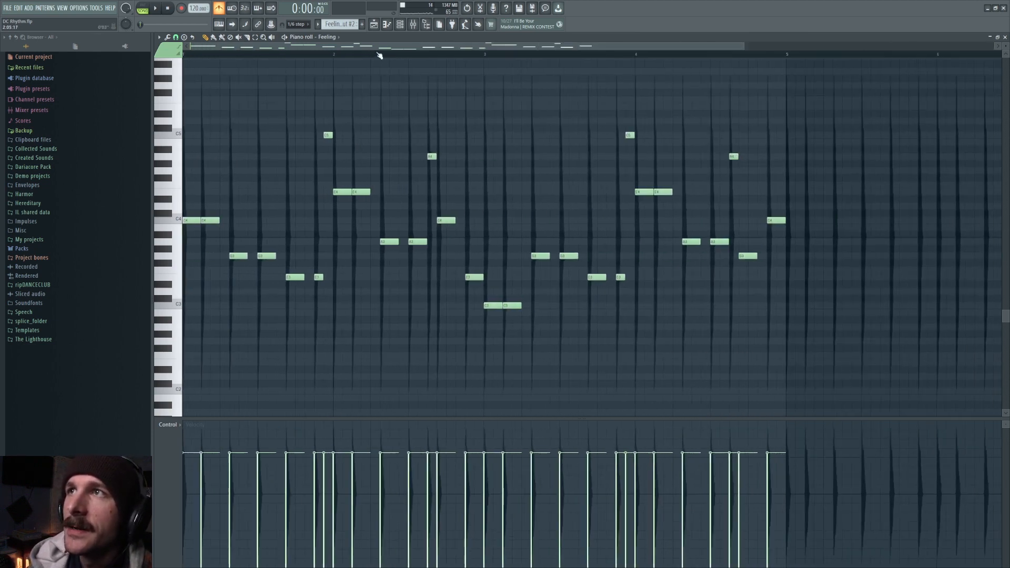
- In the playlist, mute the Feeling It Out #2 melody track and unmute the Super Simple rhythm track
click(374, 24)
click(253, 221)
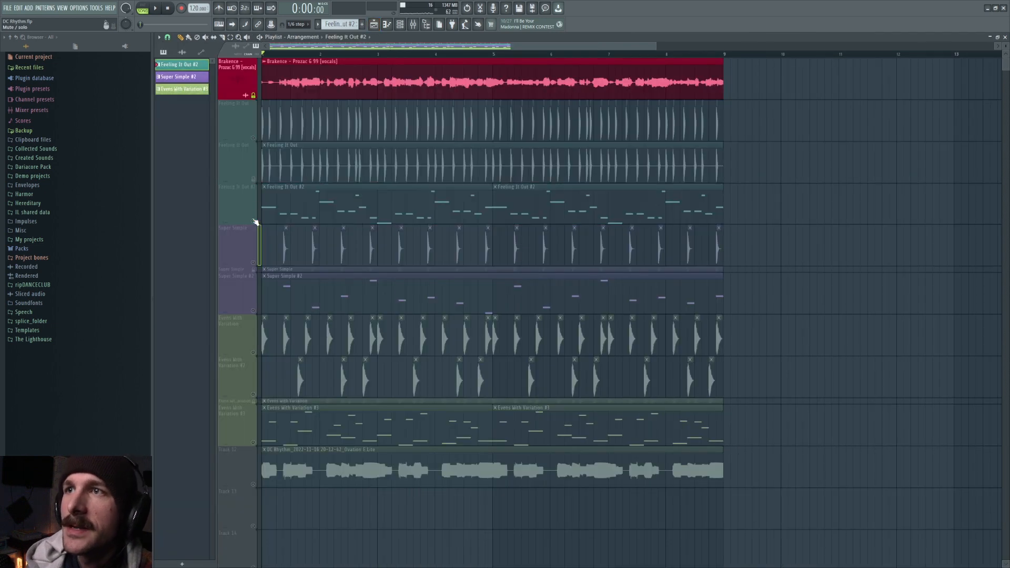
click(259, 243)
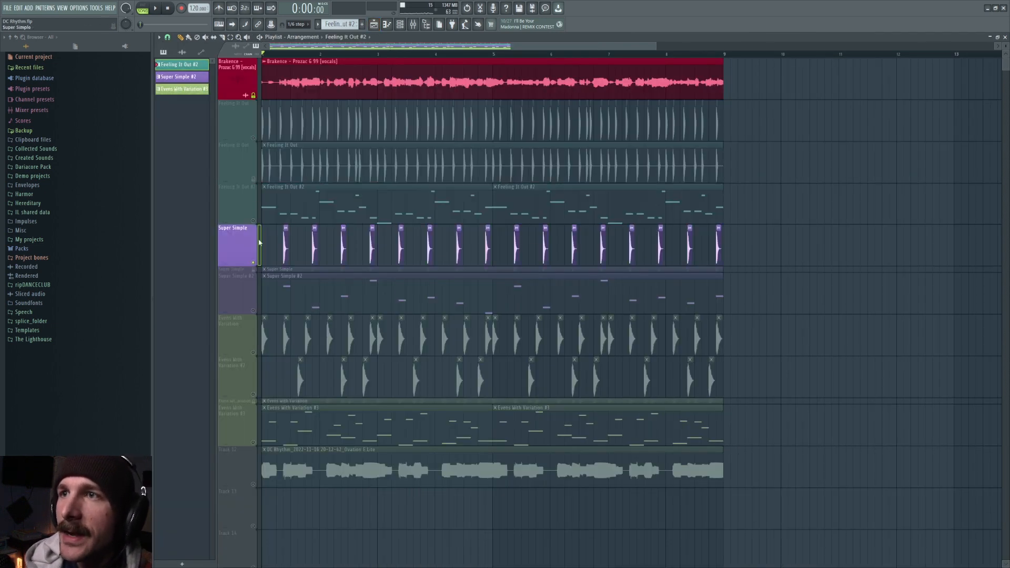
- Play the Super Simple rhythm against the vocal from the start of the song
scroll(295, 95, up, 4)
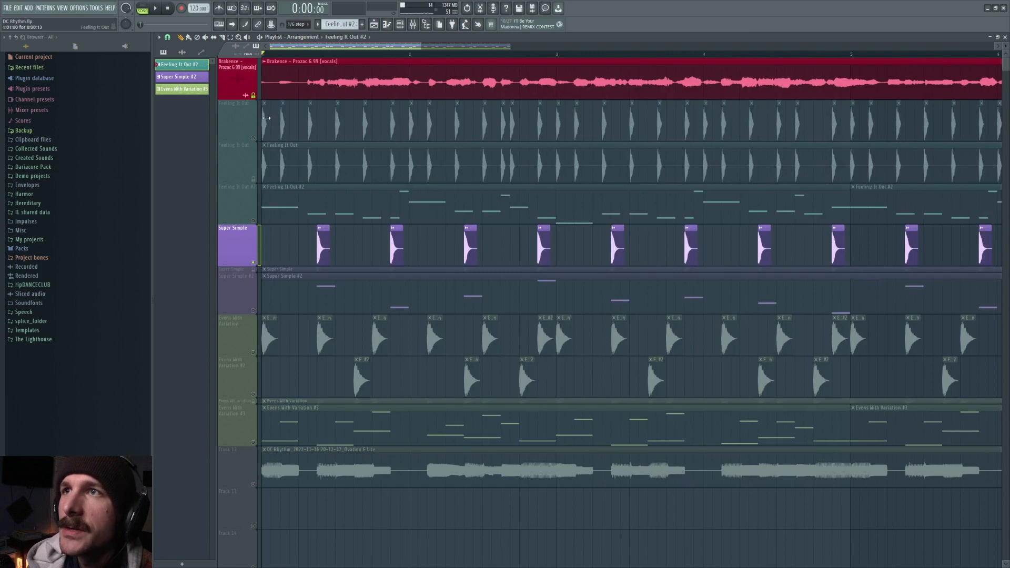
click(281, 126)
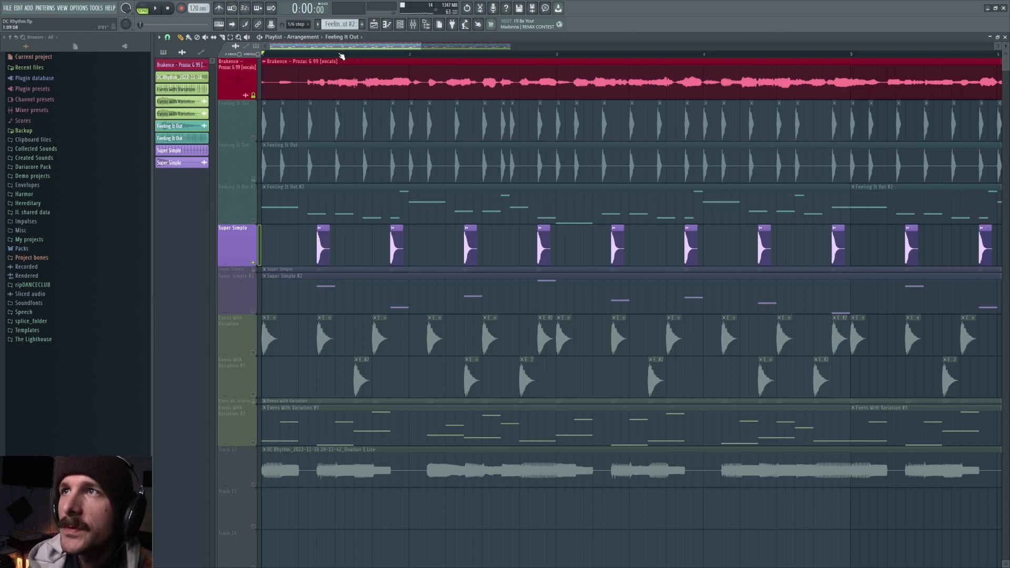
scroll(342, 57, down, 4)
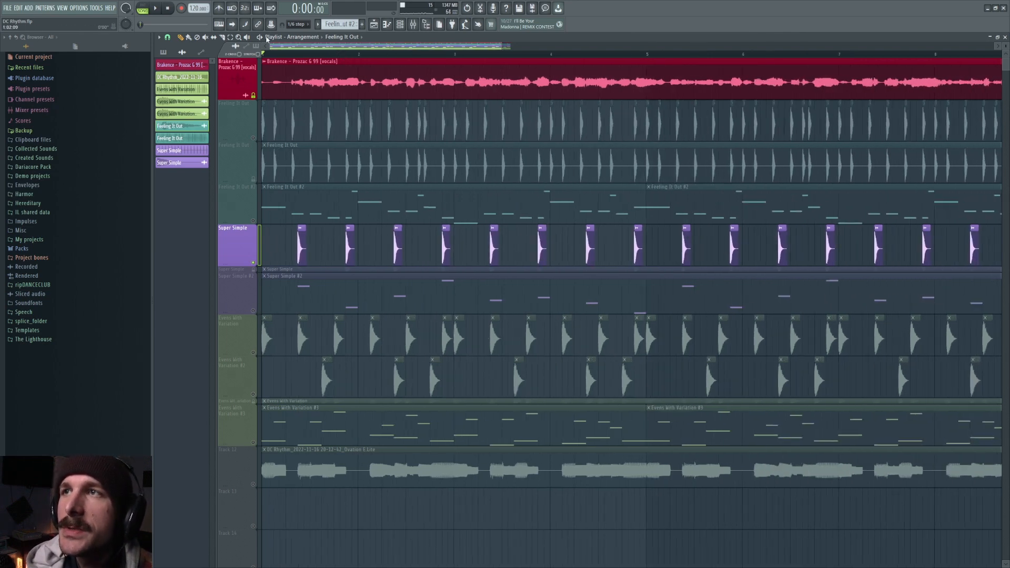
click(156, 10)
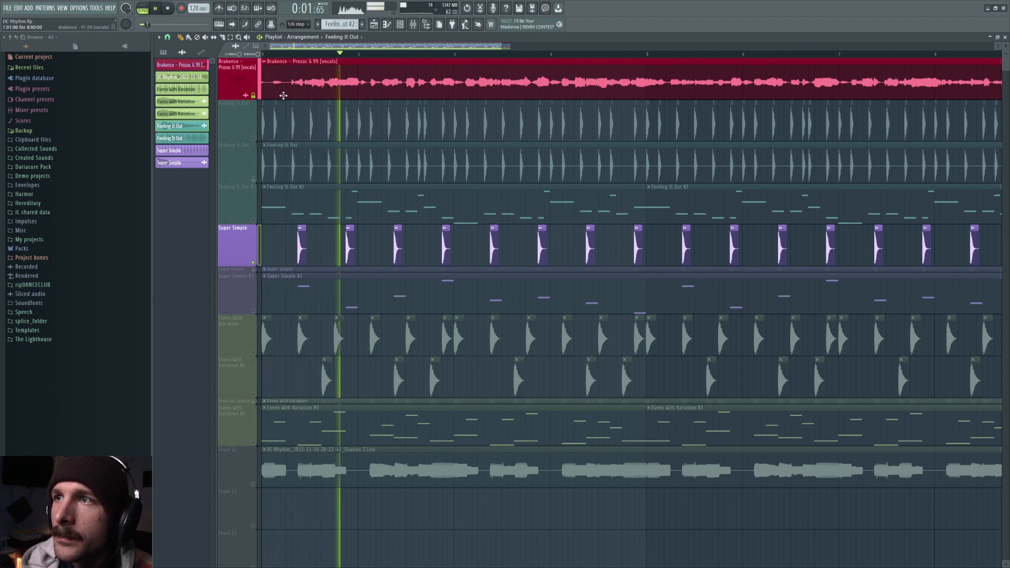
scroll(325, 54, down, 2)
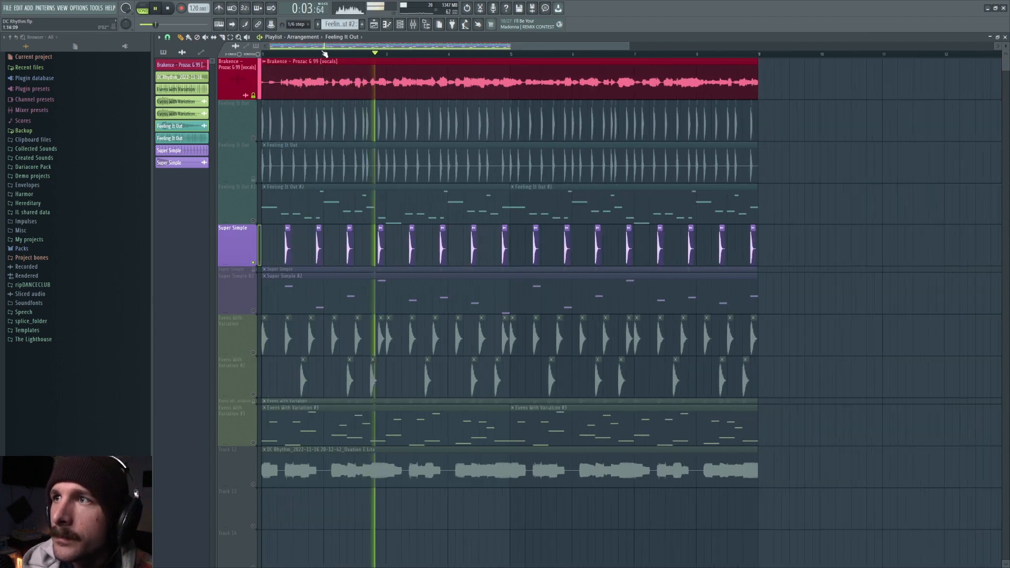
key(space)
- Unmute the Feeling It Out rhythm track and play it together with the Super Simple hits and the vocal
click(253, 138)
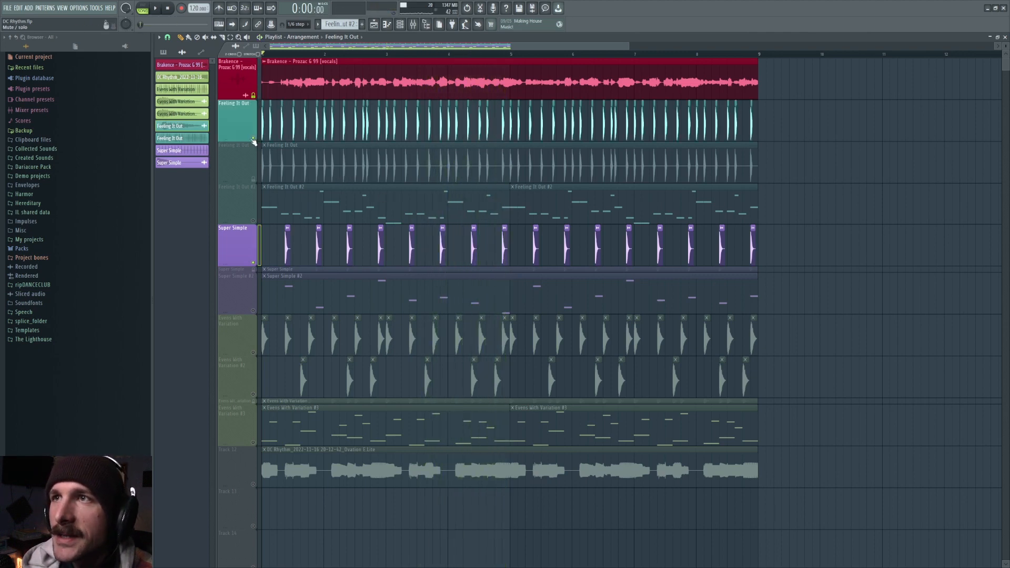
drag(312, 54, 311, 167)
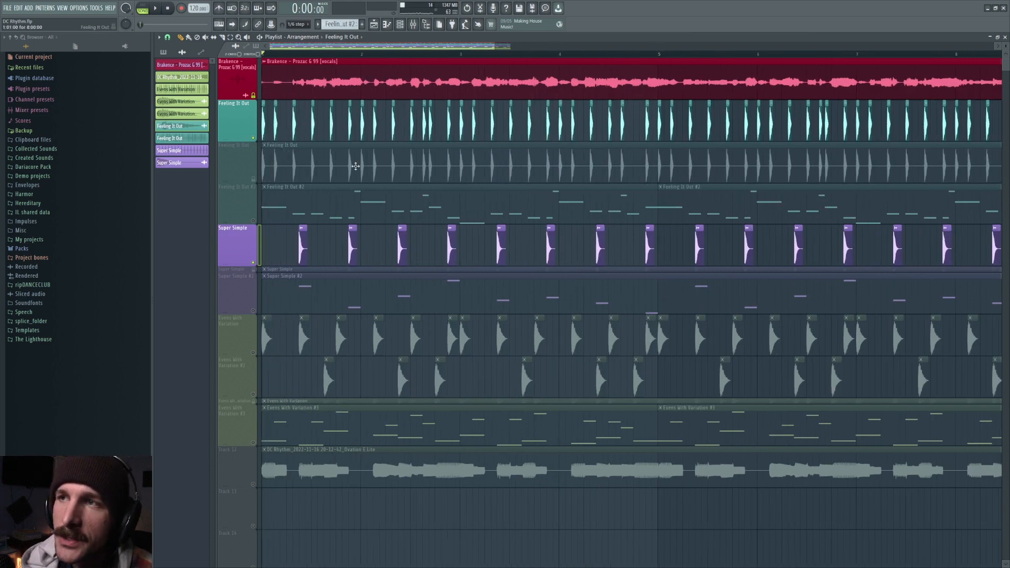
click(156, 9)
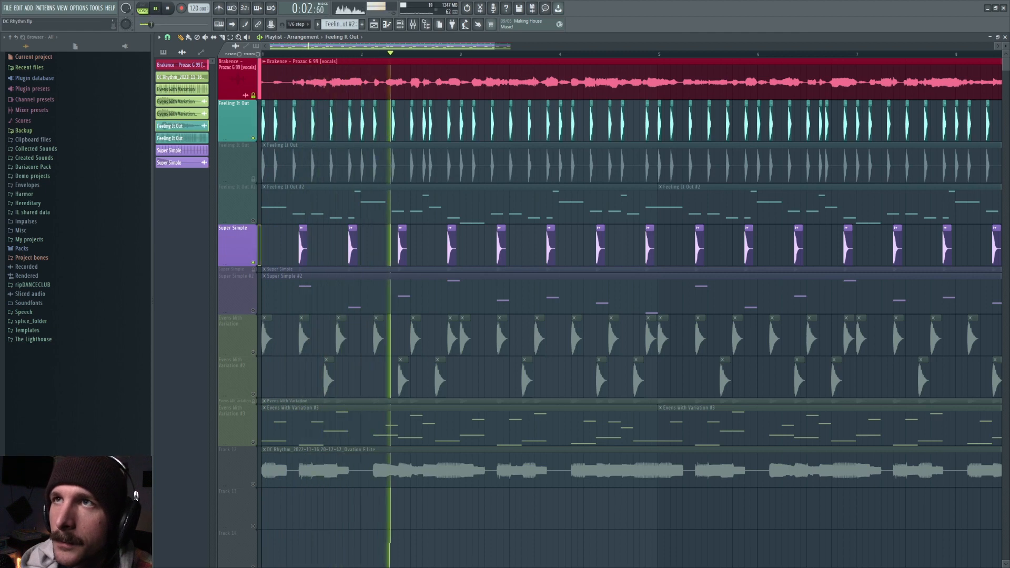
click(168, 9)
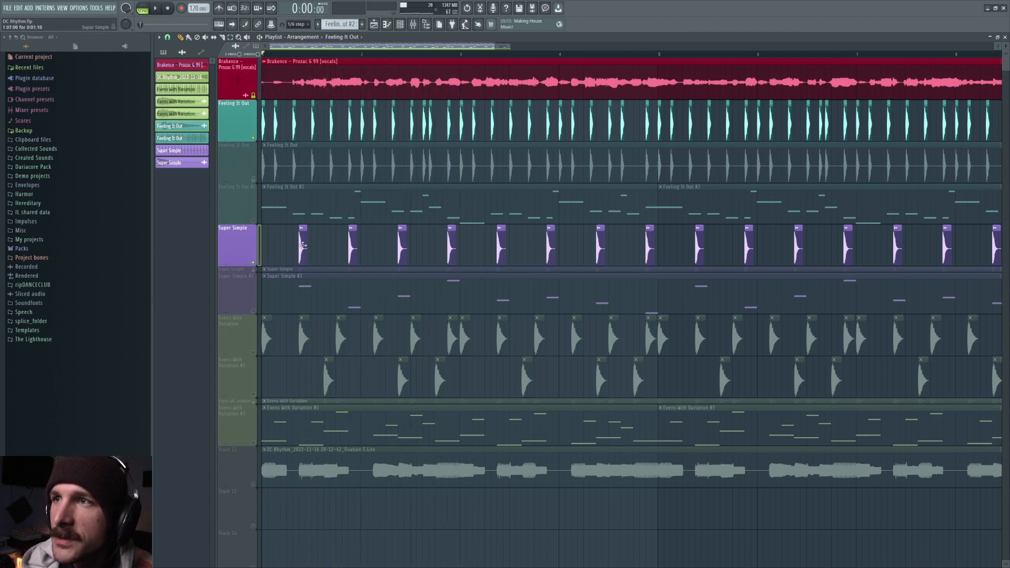
- Move the second Super Simple hit about half a beat earlier and play it without the Feeling It Out rhythm
drag(339, 248, 339, 249)
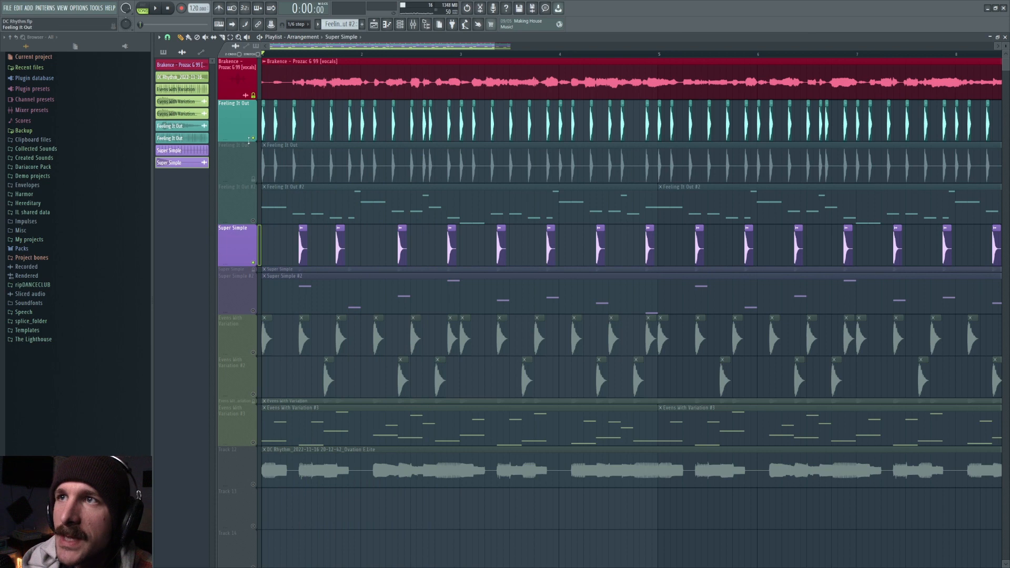
click(253, 138)
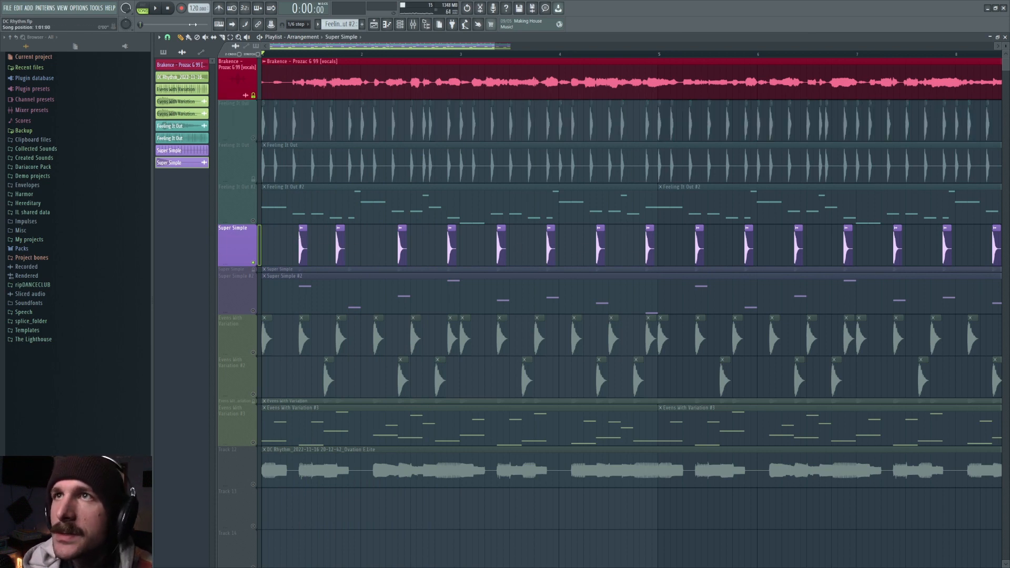
click(156, 8)
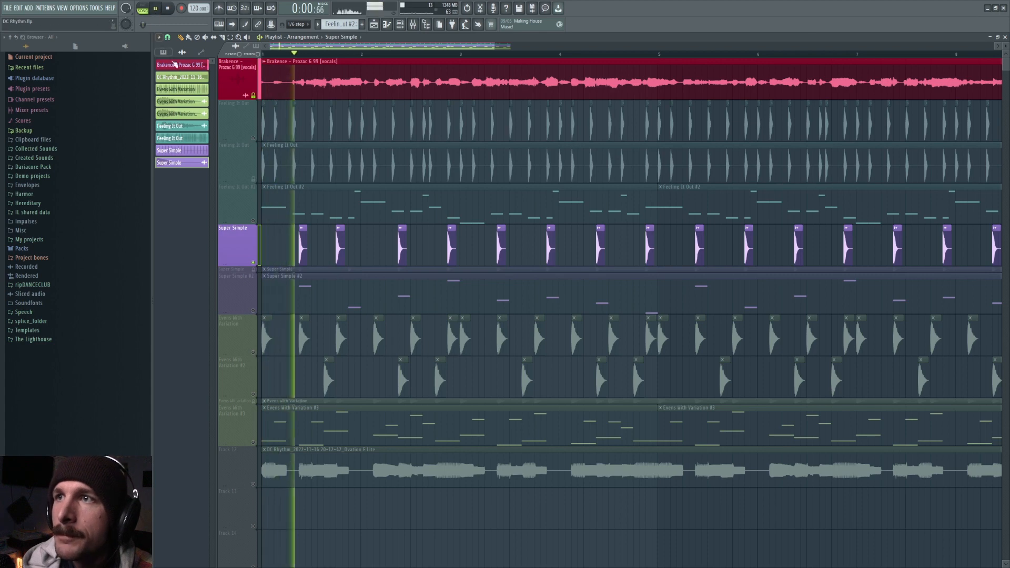
- Copy the first two Super Simple hits into bar 2 in place of the existing hits, and play the changed rhythm
click(230, 37)
drag(367, 253, 272, 246)
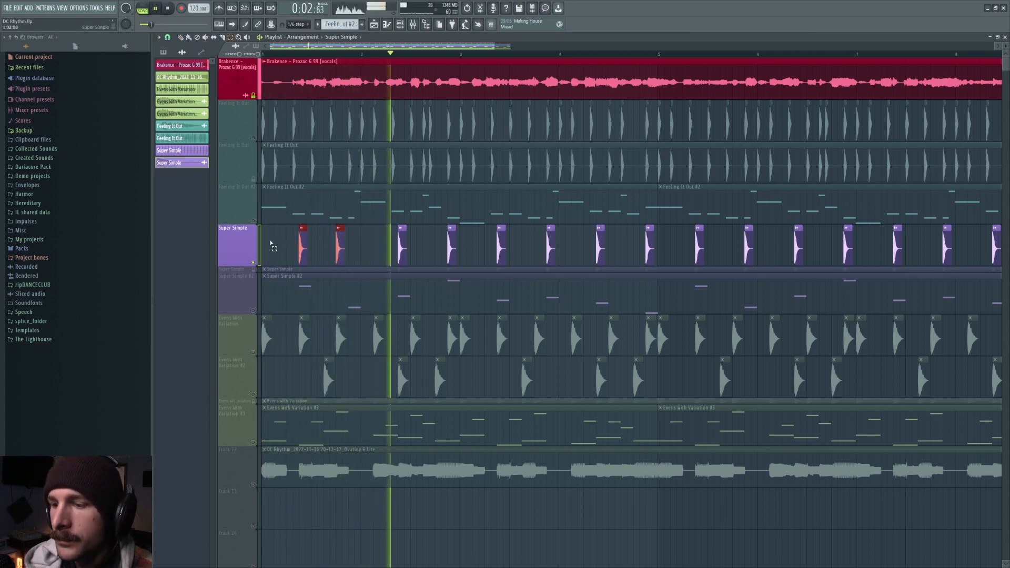
key(space)
click(181, 38)
drag(336, 48, 250, 62)
right_click(334, 244)
right_click(383, 244)
scroll(387, 54, down, 3)
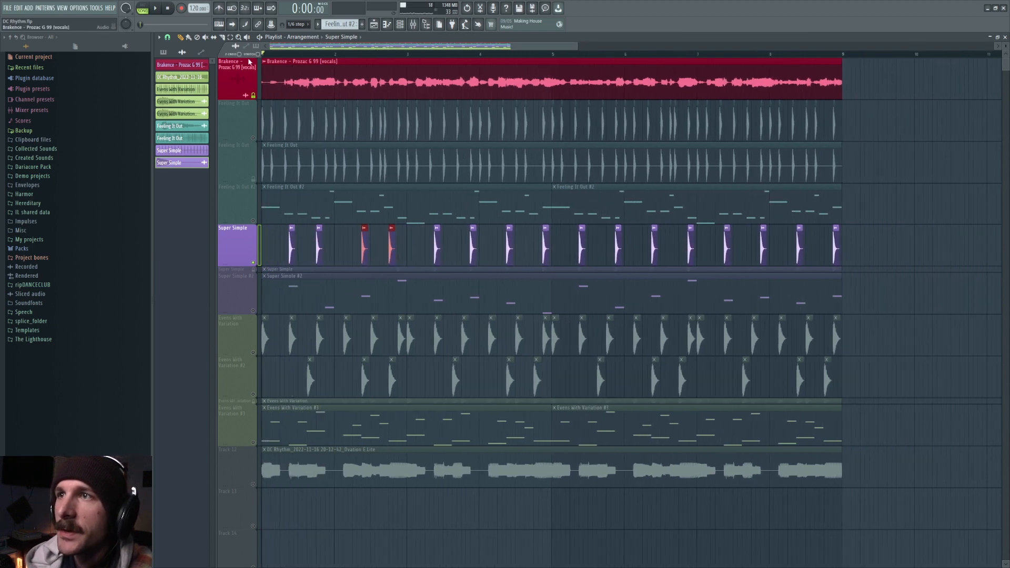
key(space)
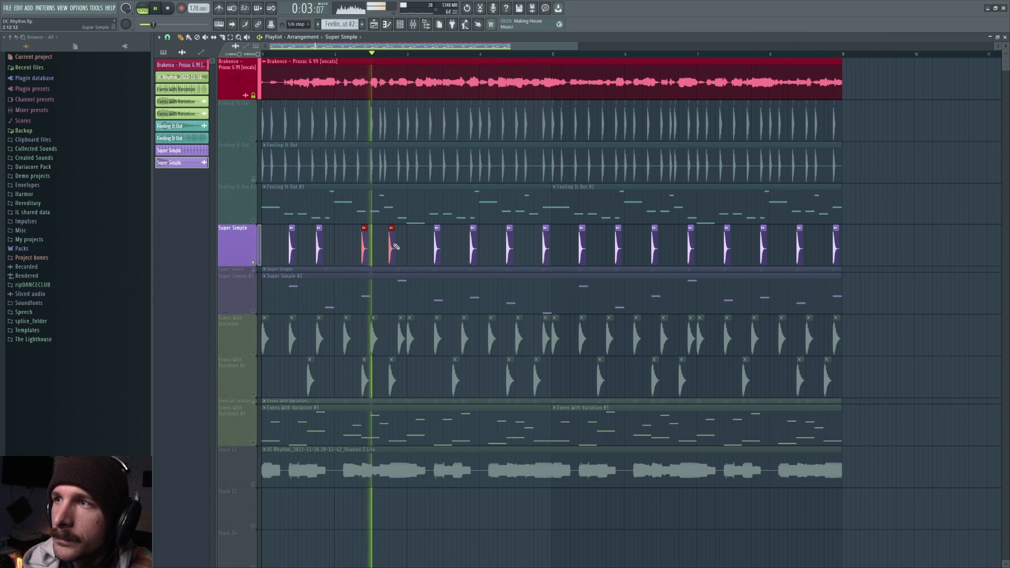
key(space)
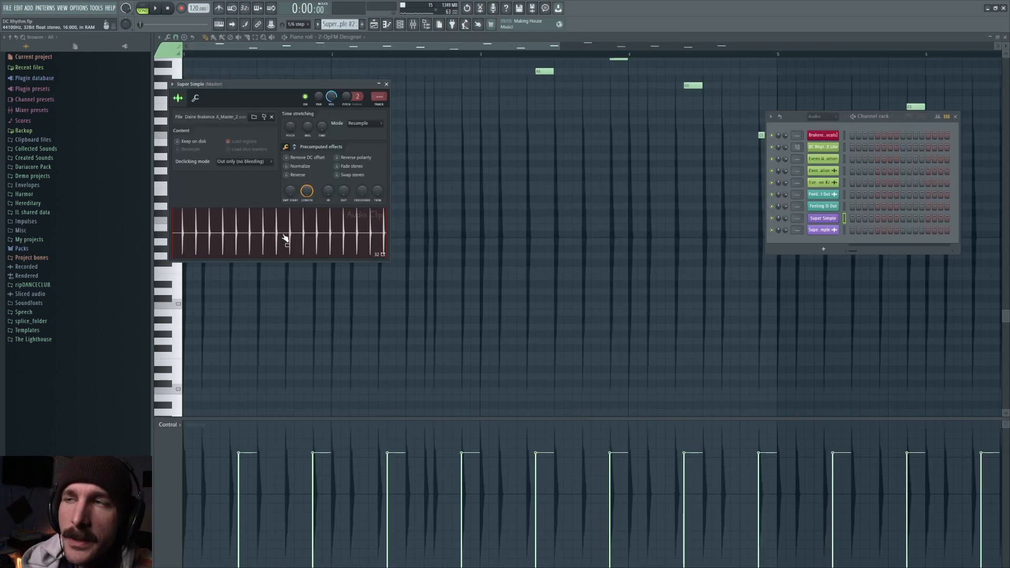
- Load the Super Simple audio waveform as the piano roll background and compare the Super Simple #2 notes with it
drag(284, 236, 436, 234)
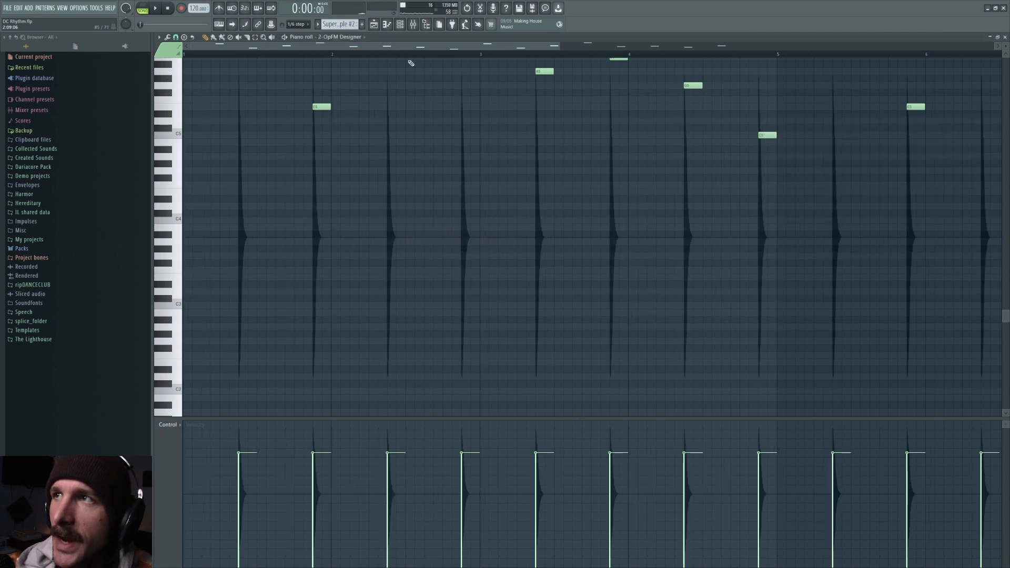
ctrl+scroll(411, 62, down, 2)
scroll(262, 50, up, 3)
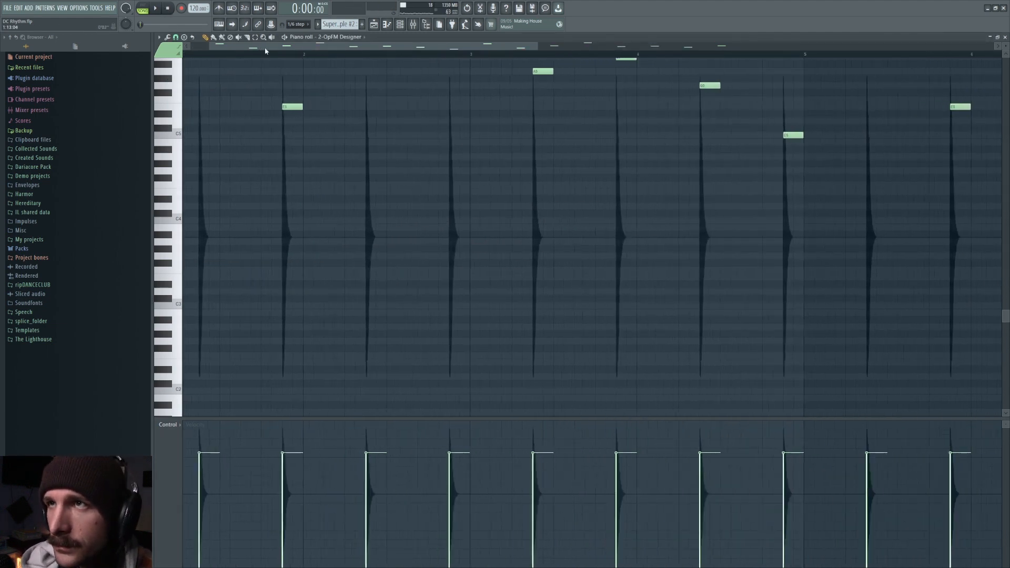
drag(266, 49, 239, 50)
scroll(258, 211, up, 8)
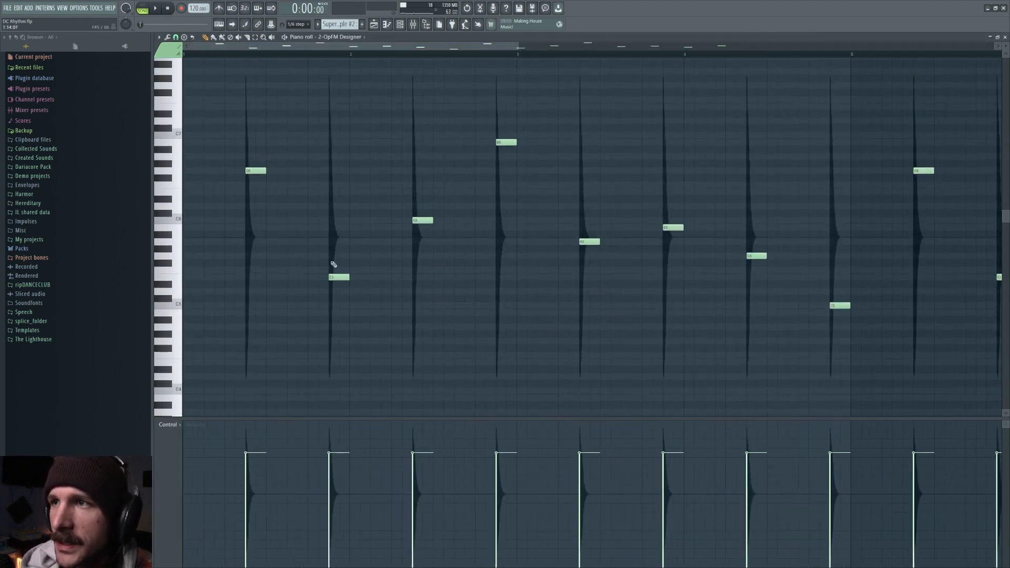
scroll(455, 57, down, 4)
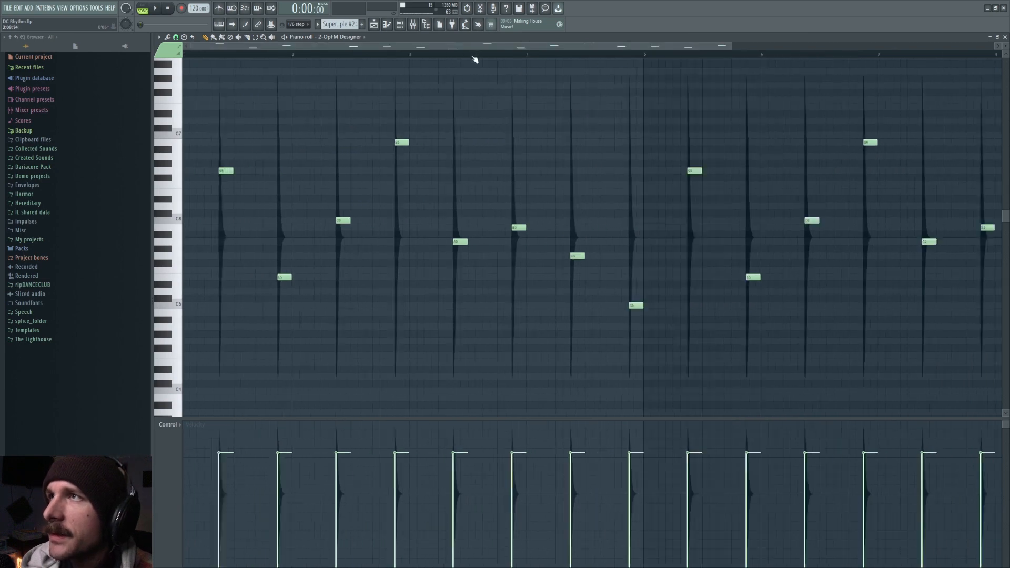
- Return to the playlist and mute both Super Simple rhythm tracks, leaving the Super Simple #2 melody with the vocal
click(400, 24)
click(374, 25)
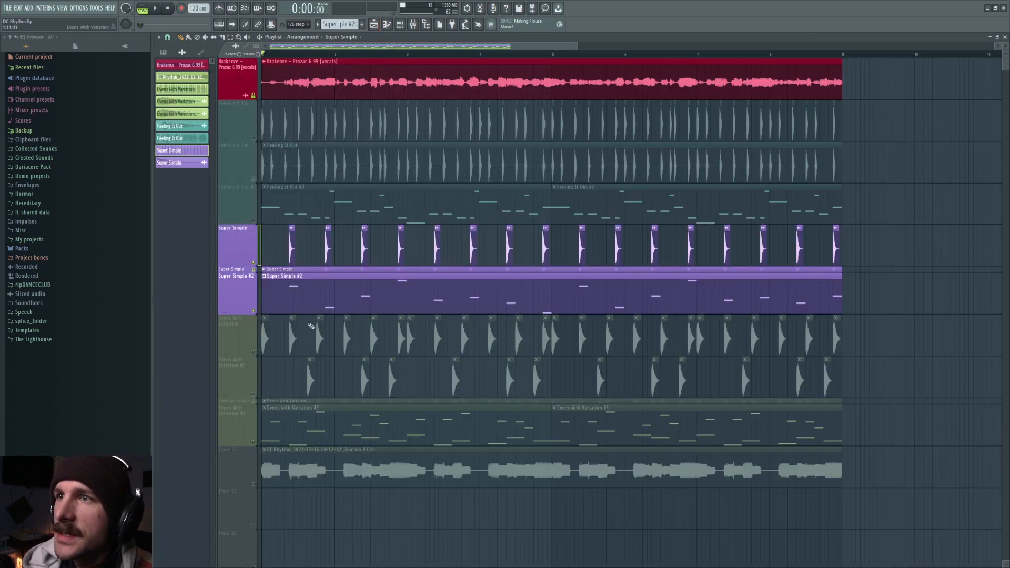
click(253, 270)
click(253, 263)
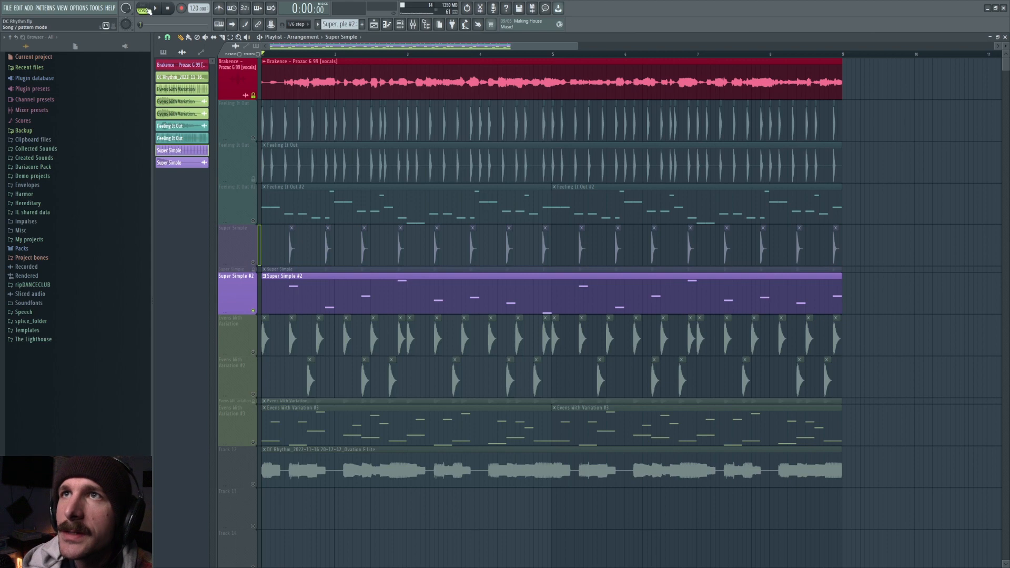
- Play the Super Simple #2 melody with the vocal and bring in the Feeling It Out #2 melody alongside it
click(155, 8)
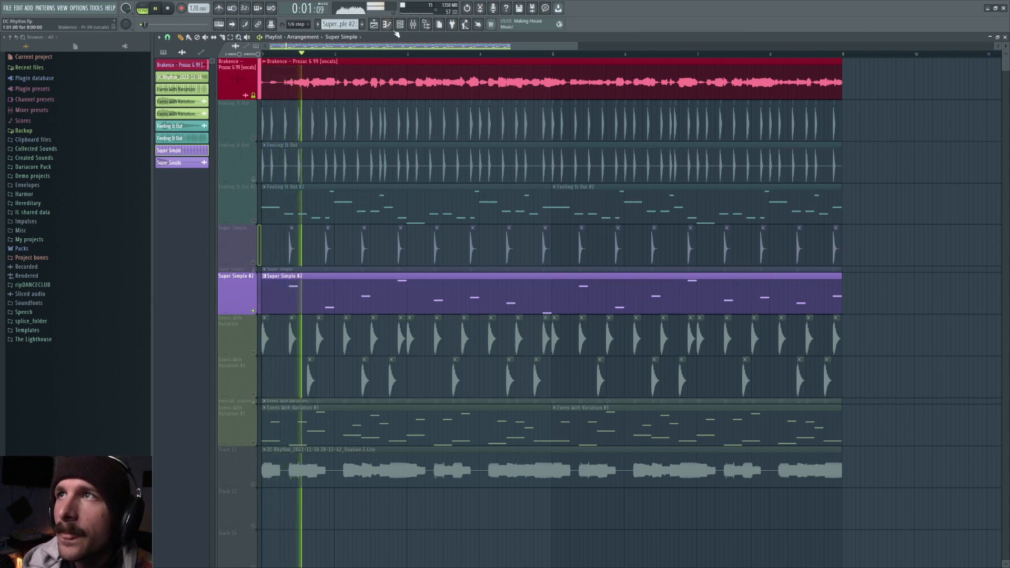
click(254, 221)
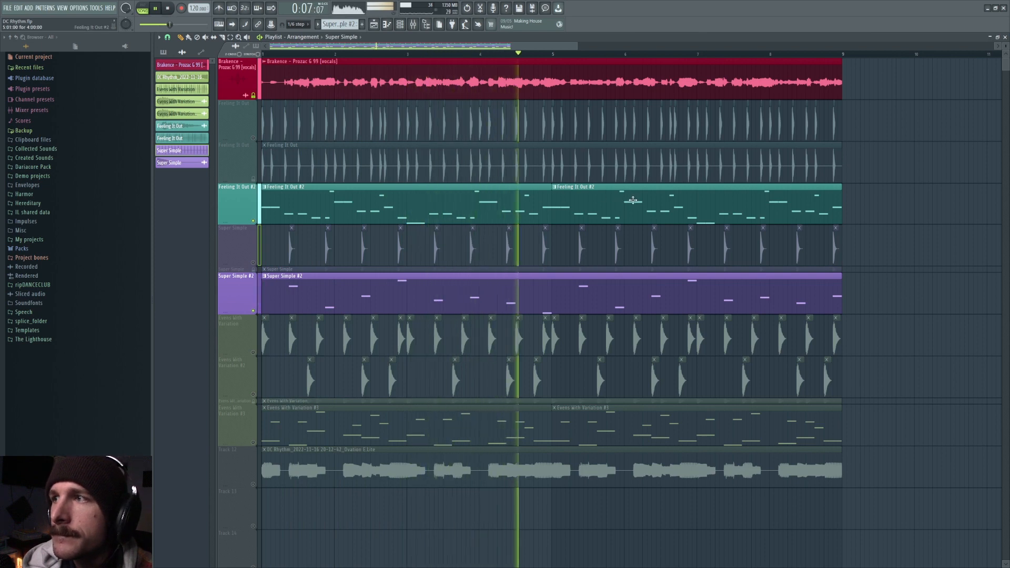
key(space)
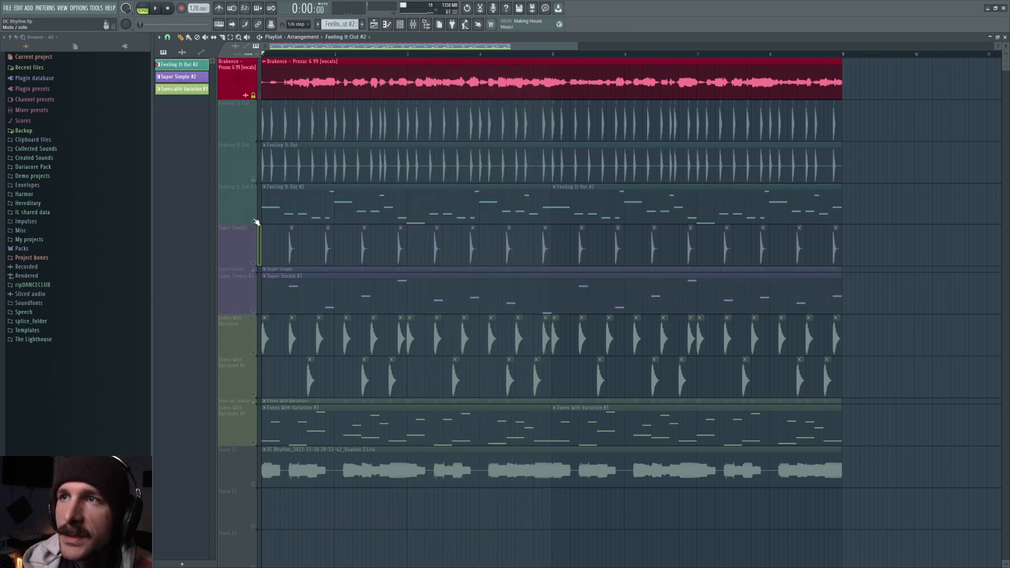
- Switch from the two melody tracks to the first Evens With Variation rhythm track in the playlist
click(256, 357)
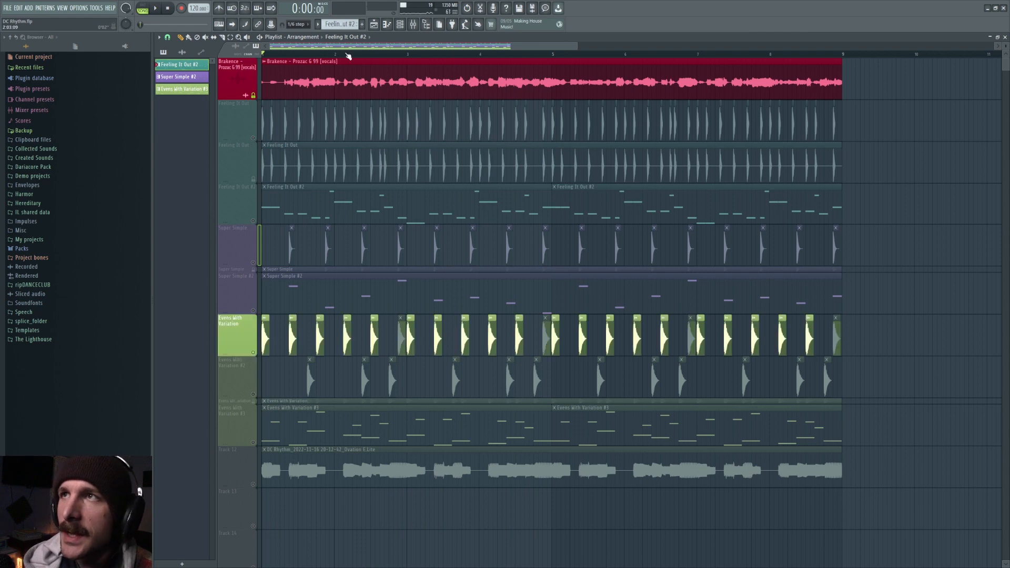
scroll(346, 52, up, 3)
drag(345, 49, 326, 51)
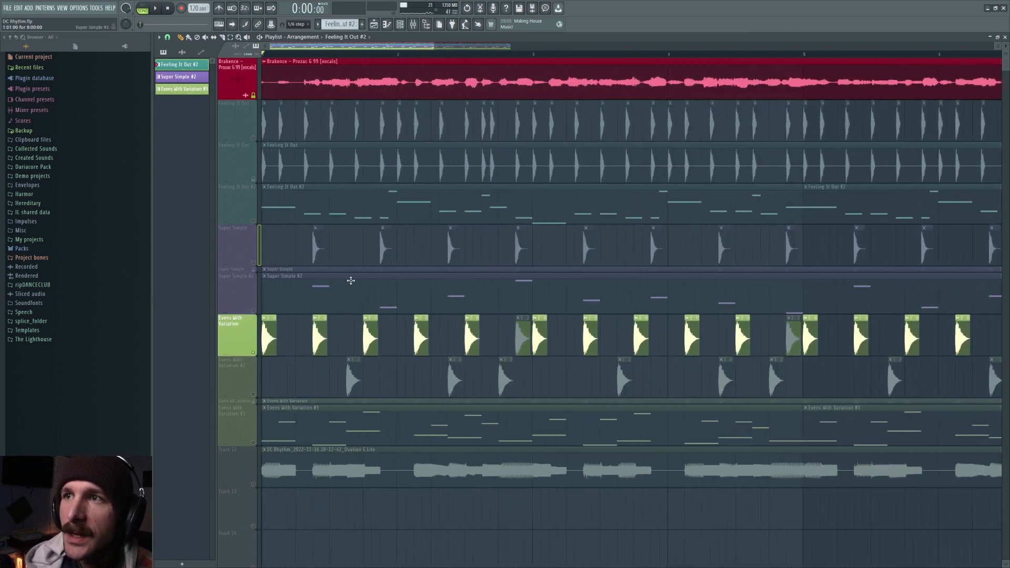
- Unmute the extra Evens With Variation hits just before bars 3 and 5 and play the rhythm against the vocal
click(276, 340)
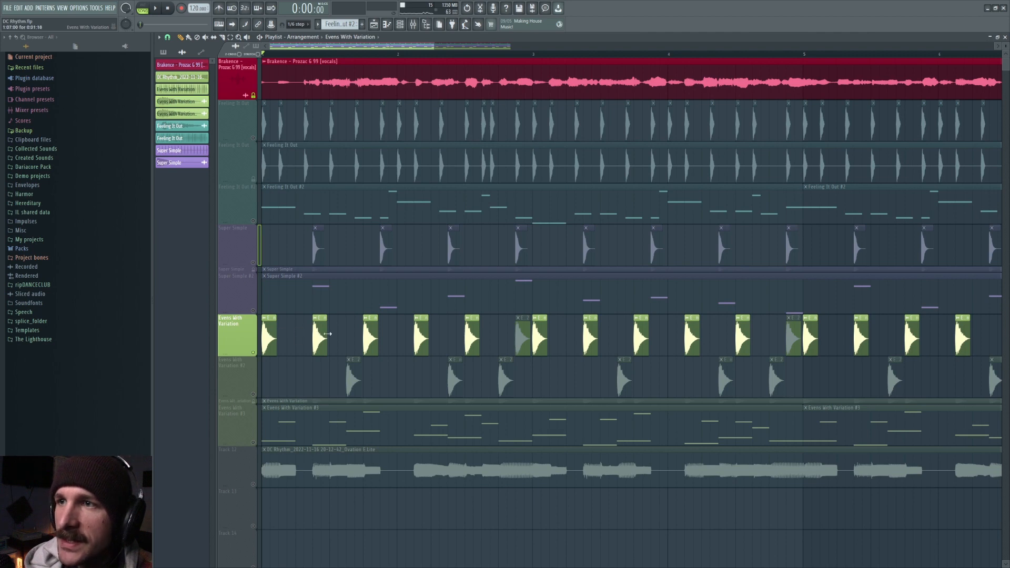
ctrl+scroll(327, 334, down, 3)
key(space)
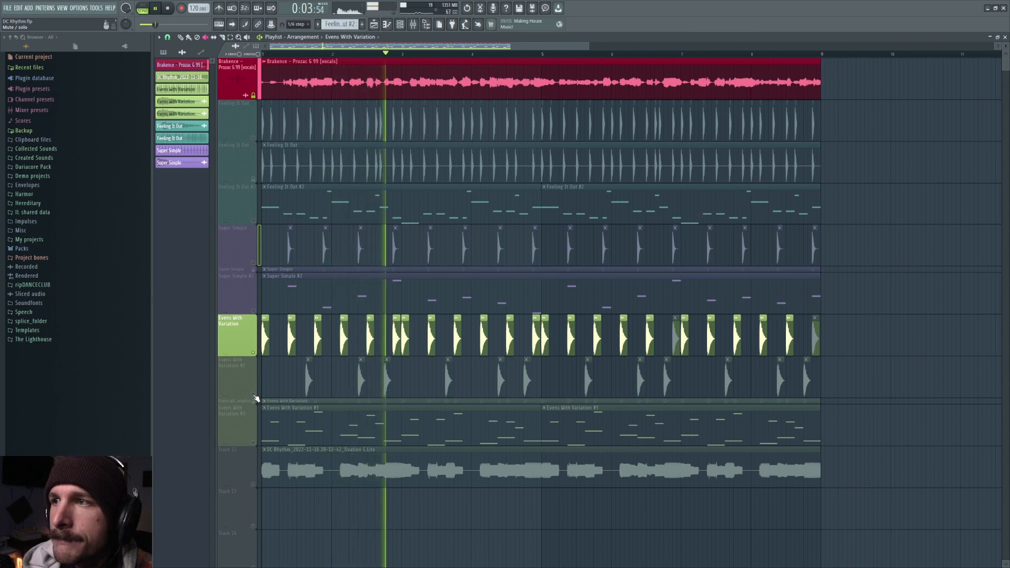
key(space)
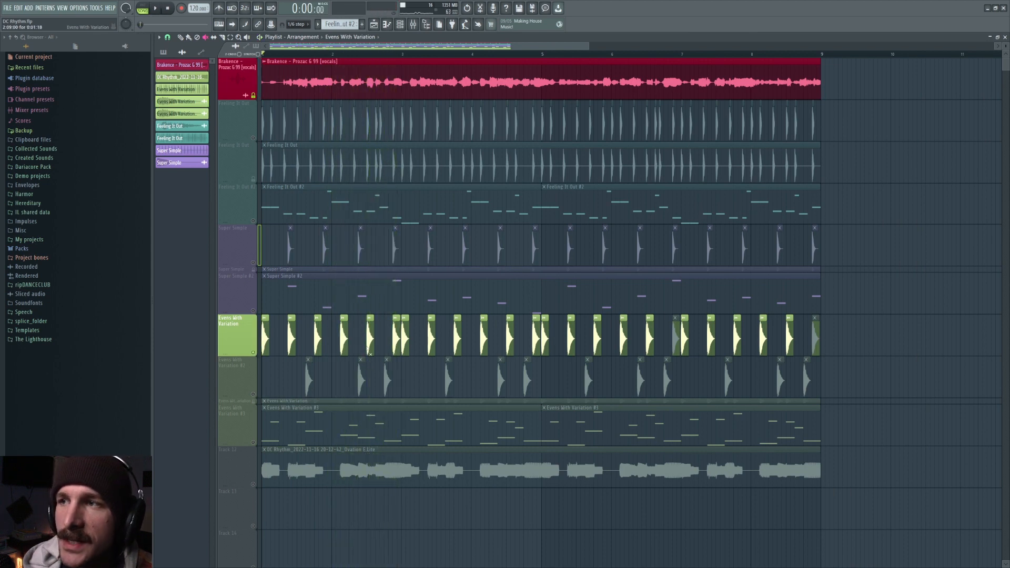
- Unmute the Evens With Variation #2 track and briefly toggle the Super Simple and Feeling It Out hit tracks for comparison
click(254, 395)
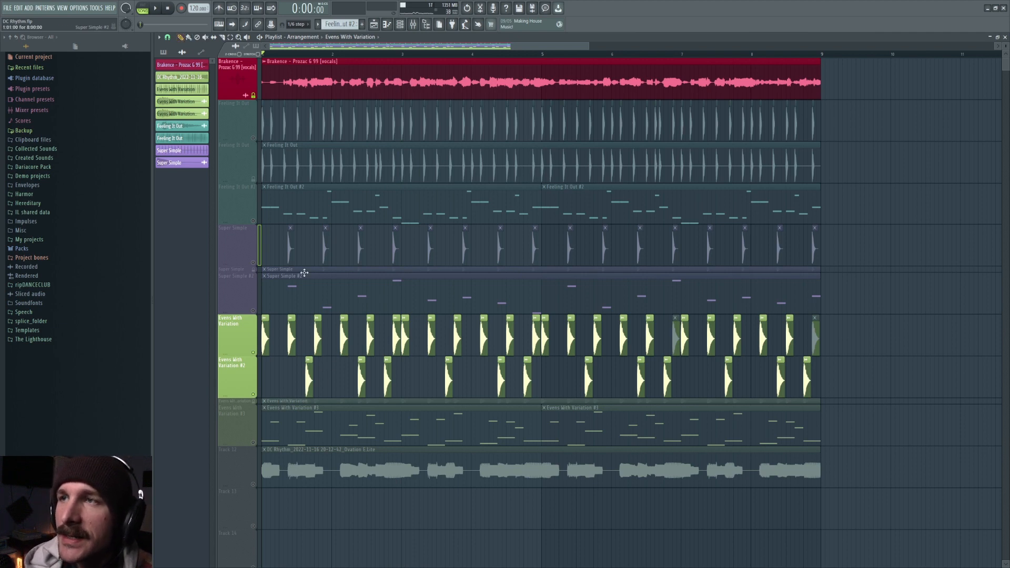
click(254, 263)
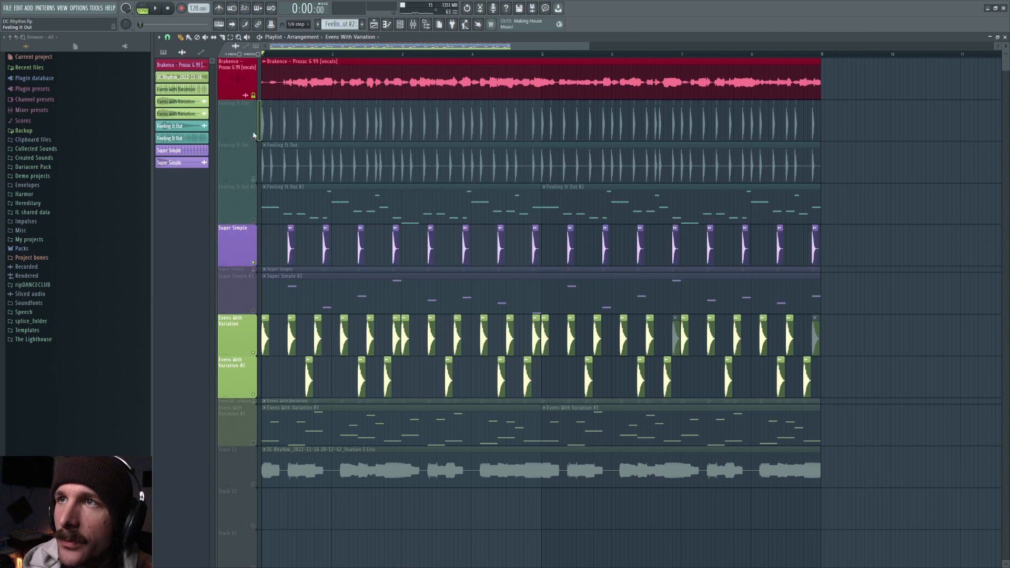
click(255, 139)
click(254, 262)
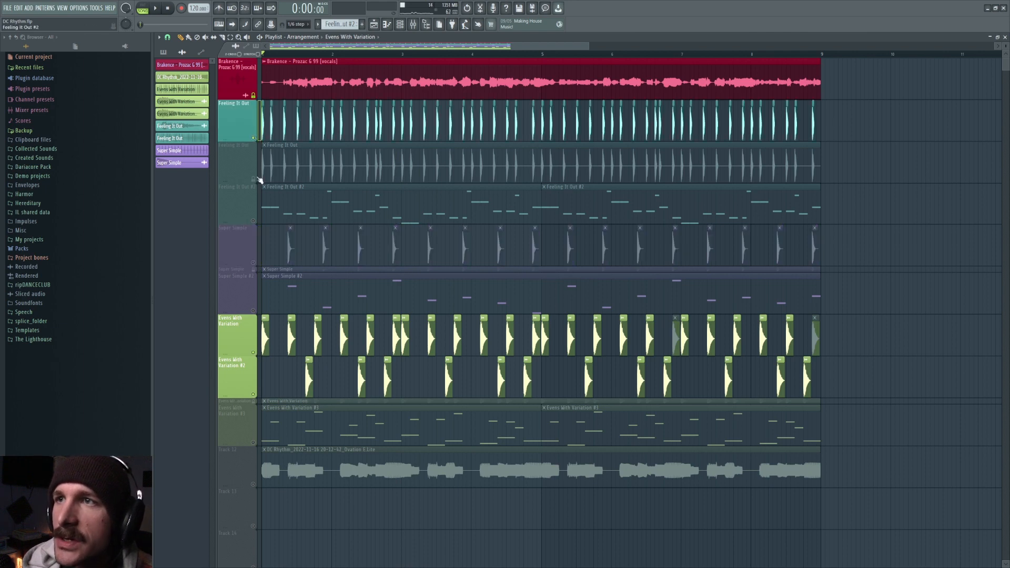
click(254, 138)
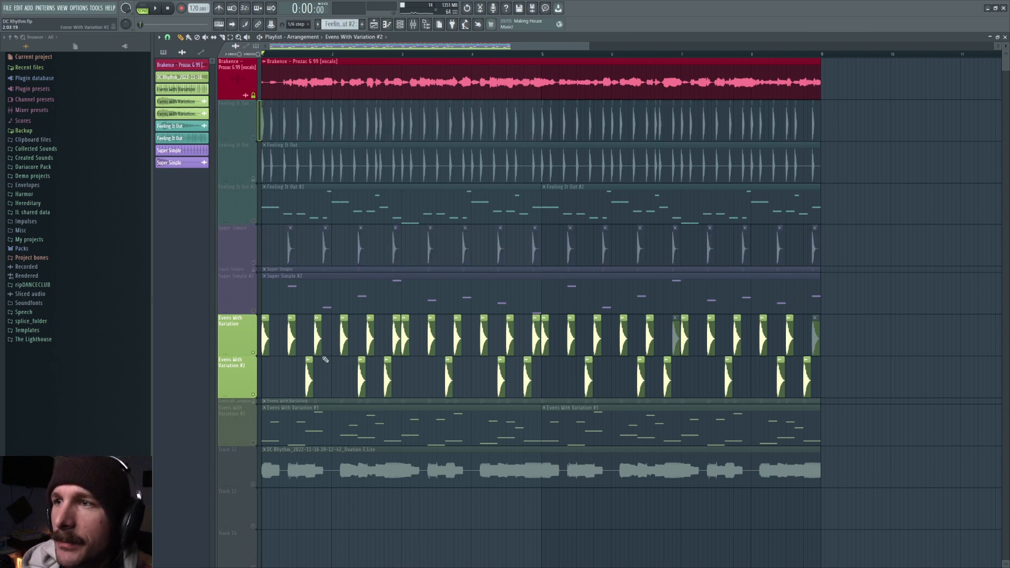
- Play both Evens With Variation rhythm tracks with the vocal and mute the extra hits just before bars 3 and 5
key(space)
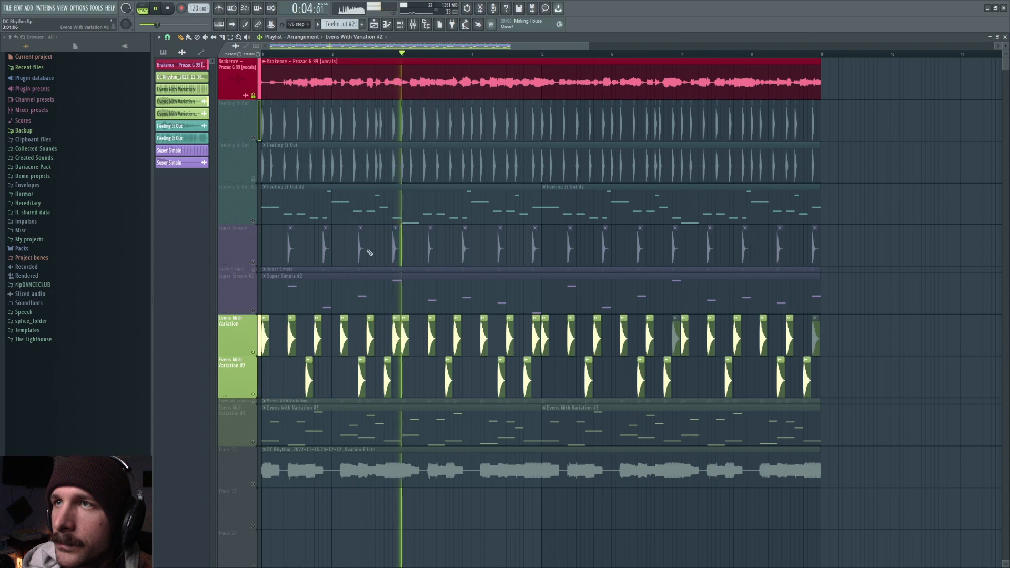
key(space)
click(205, 37)
click(396, 337)
click(536, 337)
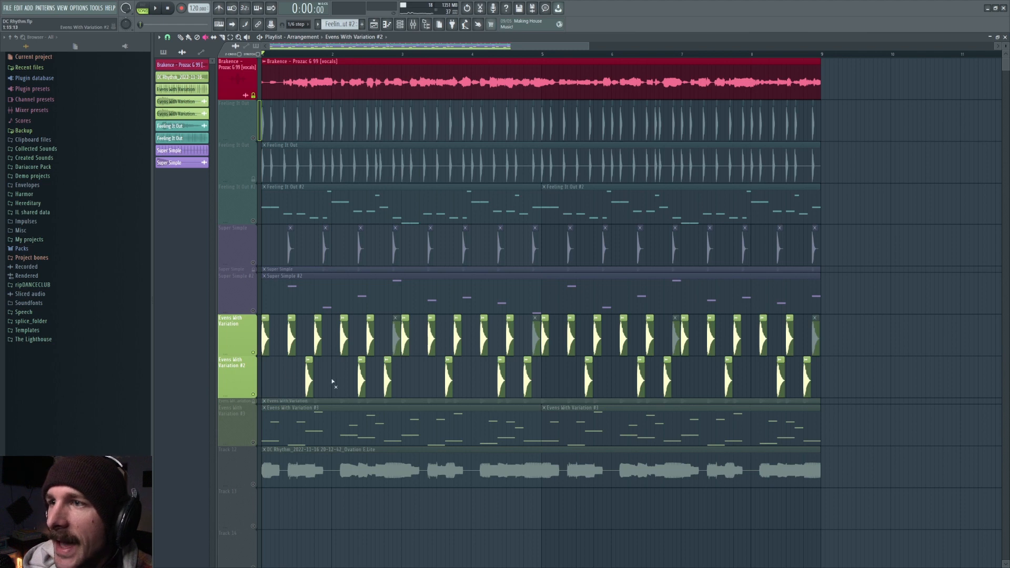
key(p)
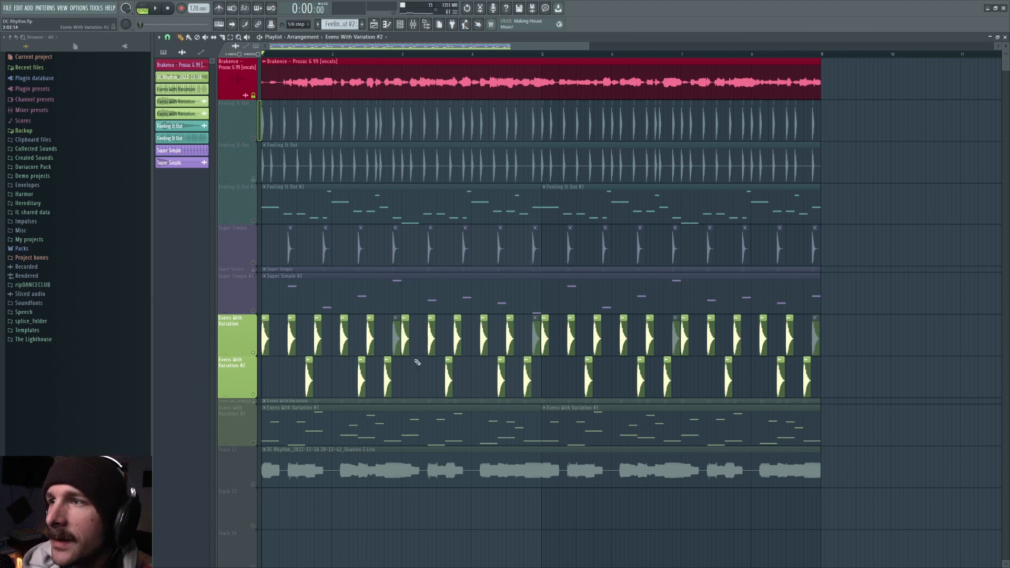
- Unmute the Super Simple and Feeling It Out hit tracks and play them together with both Evens With Variation tracks
click(253, 262)
click(253, 137)
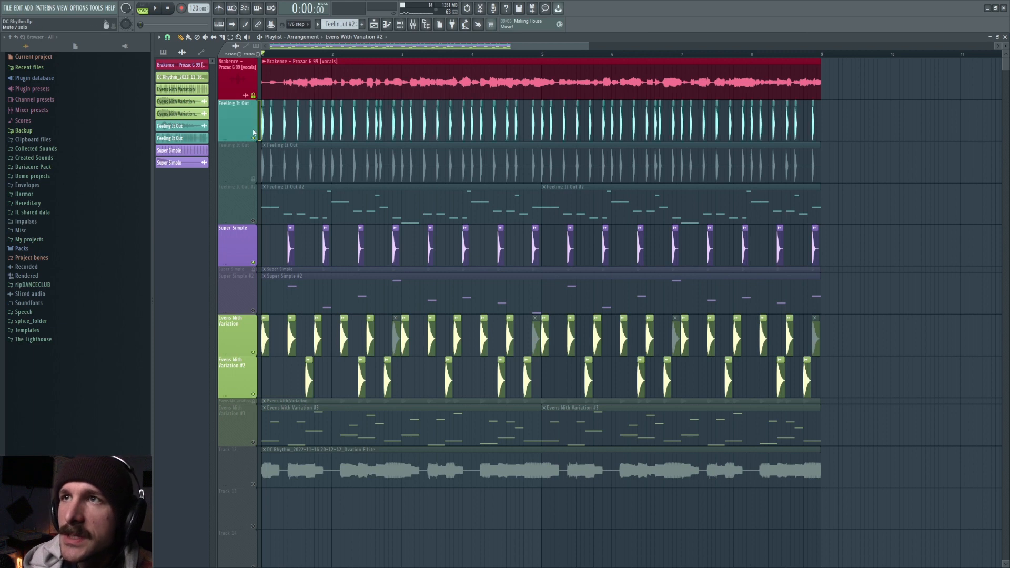
click(157, 9)
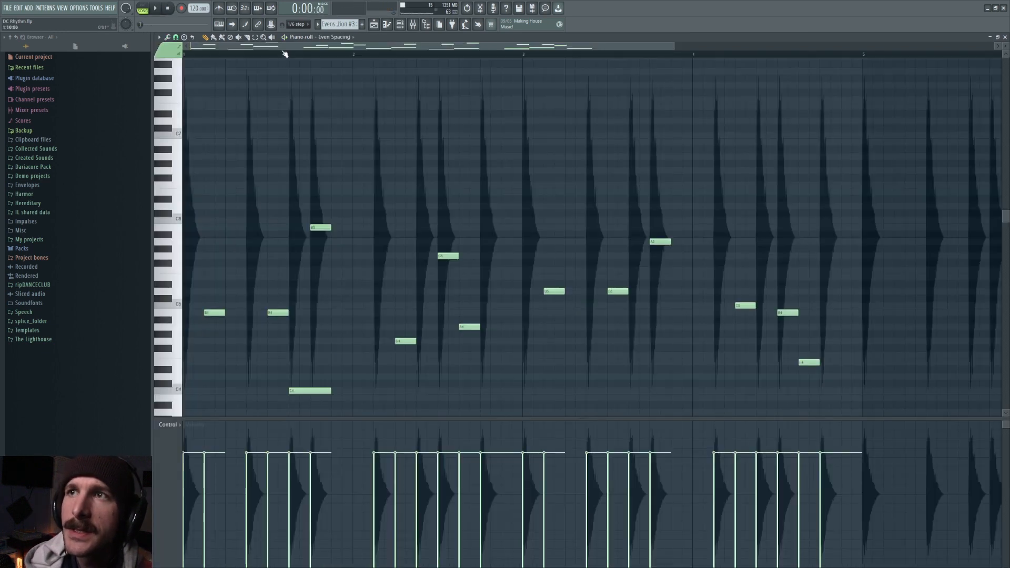
- Play the Evens With Variation #3 melody in the piano roll, following its low and high notes over the rhythm waveform
scroll(283, 56, up, 2)
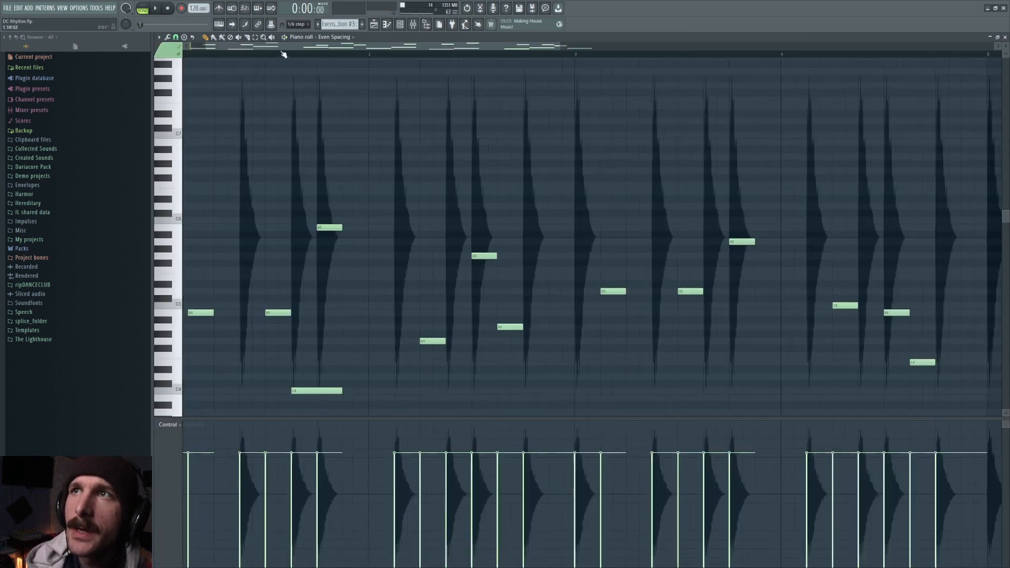
scroll(199, 113, left, 1)
scroll(242, 168, down, 4)
scroll(446, 223, down, 1)
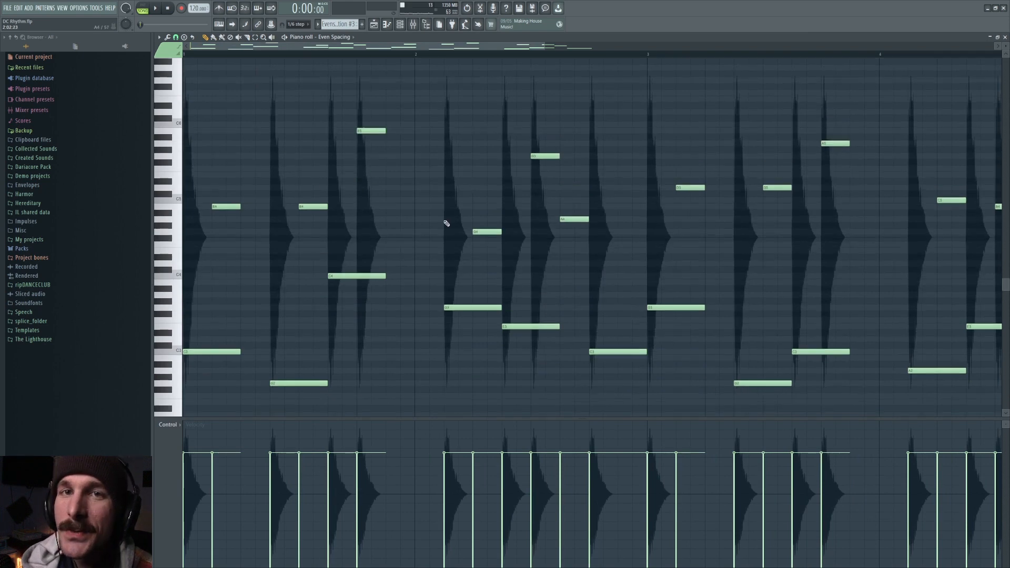
key(space)
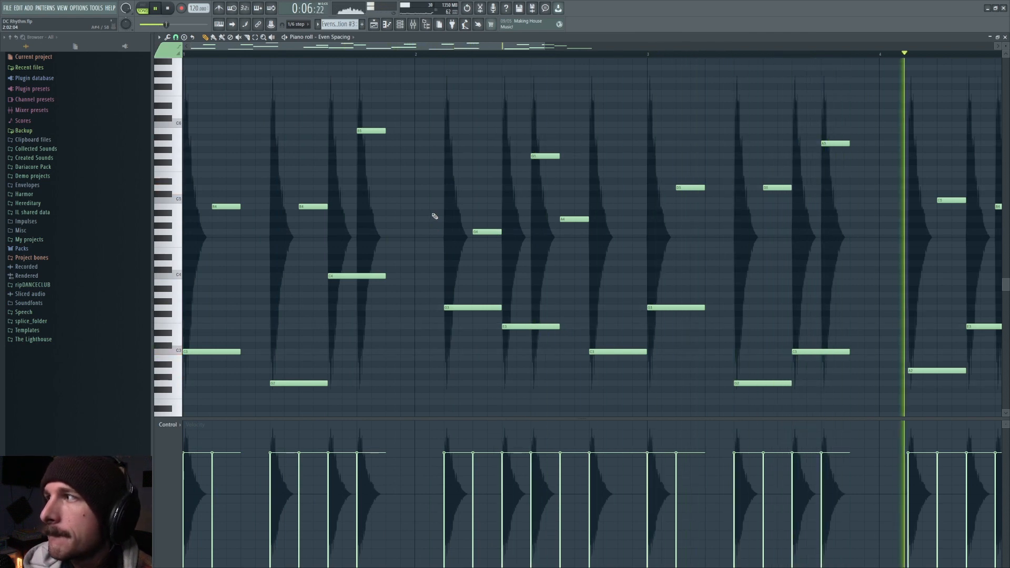
scroll(519, 54, down, 2)
key(space)
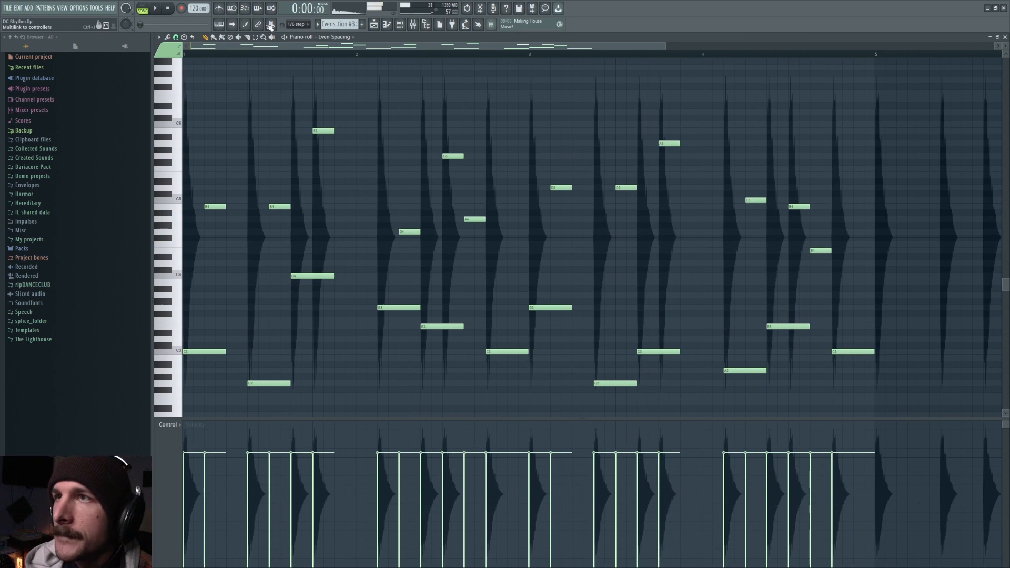
- Examine how the melody's notes line up with the waveform hits across the four bars, and return to the playlist
scroll(316, 54, up, 3)
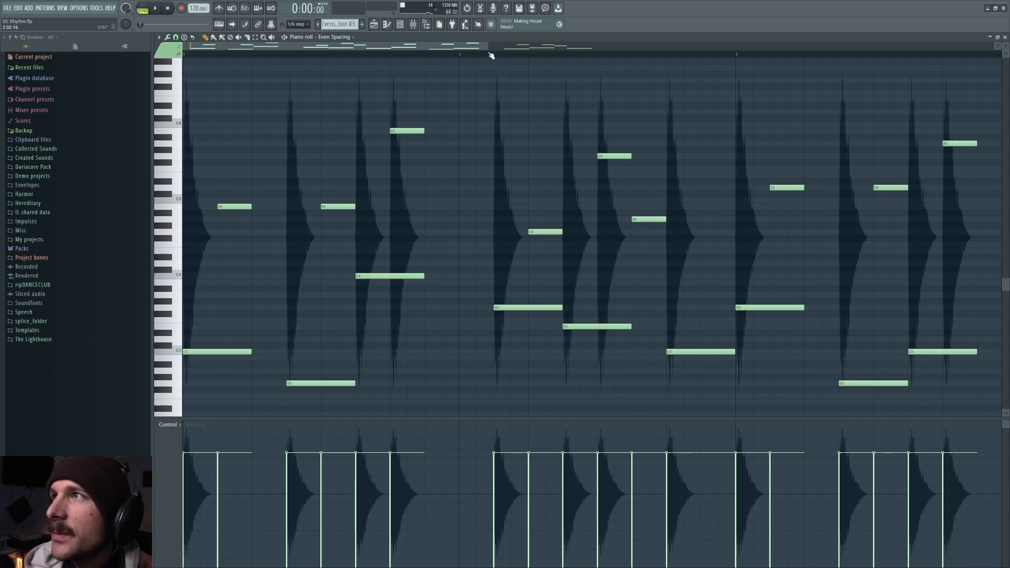
scroll(491, 55, down, 2)
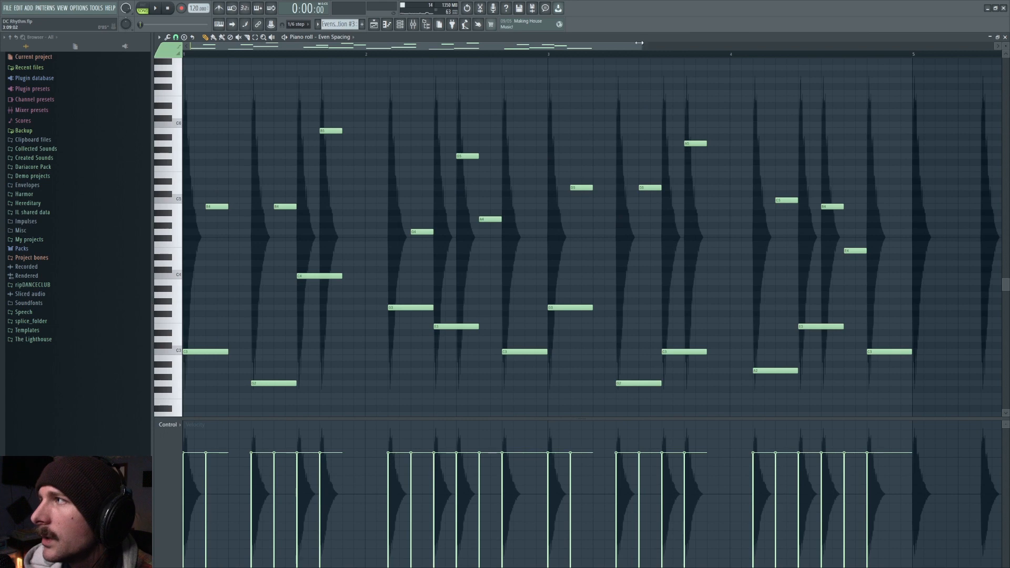
scroll(634, 54, down, 2)
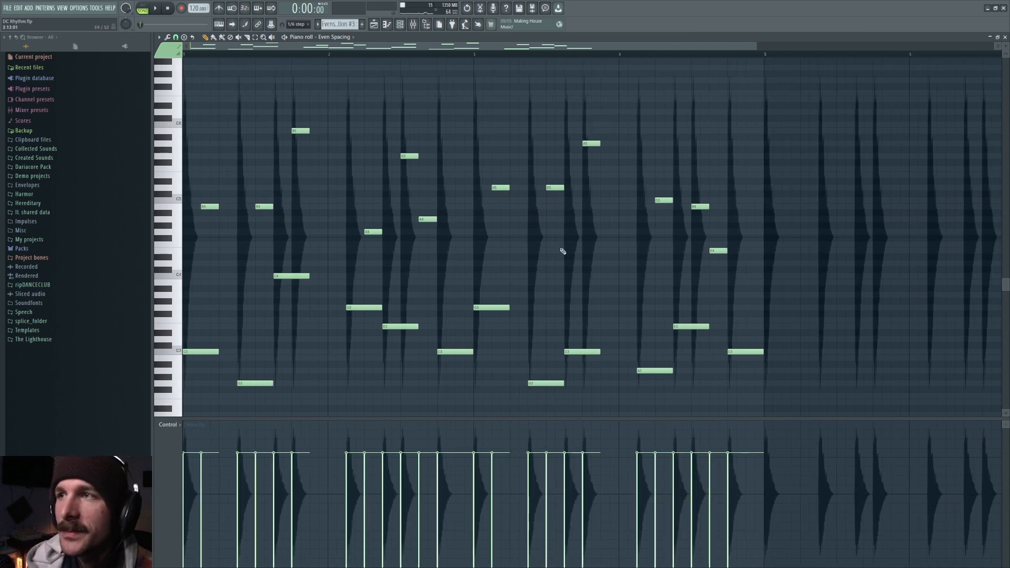
click(374, 24)
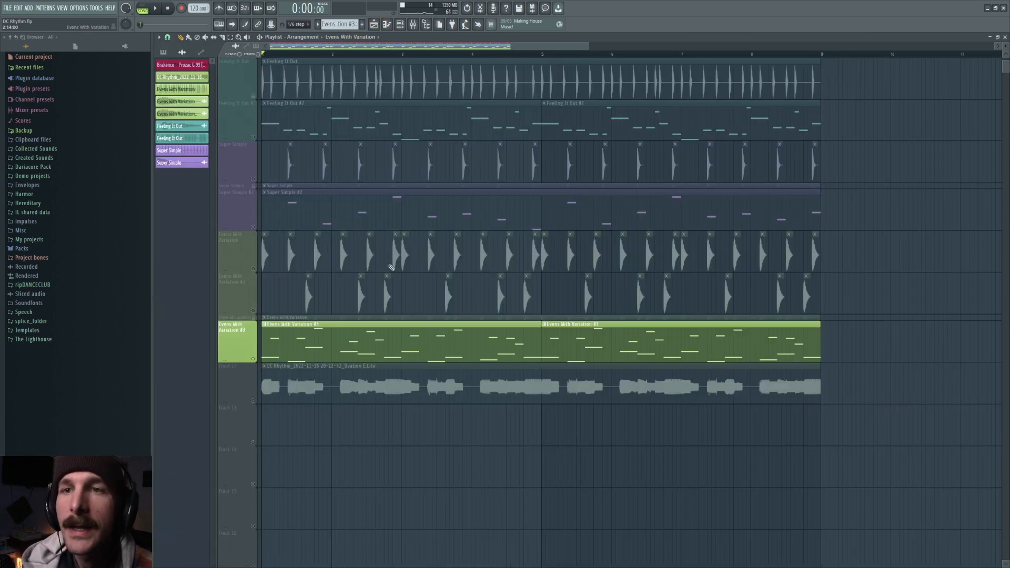